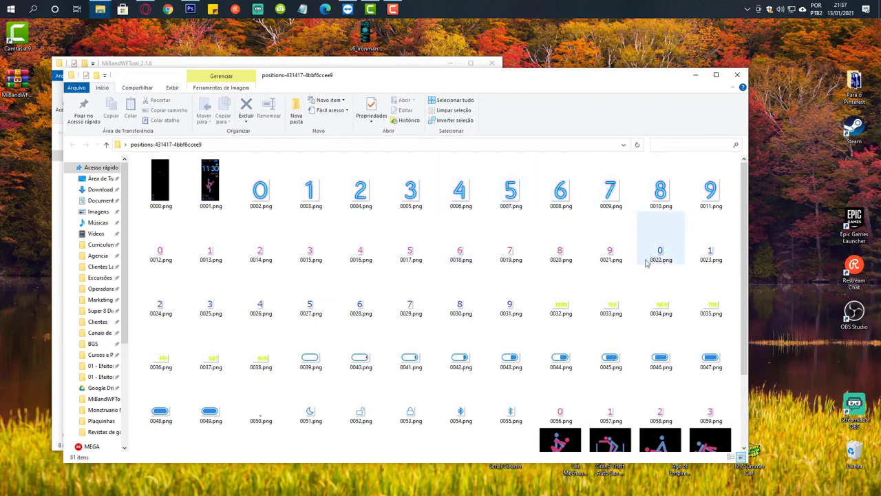
Clear the open folder windows off the desktop and select the dead_pool BIN file
click(695, 74)
click(489, 62)
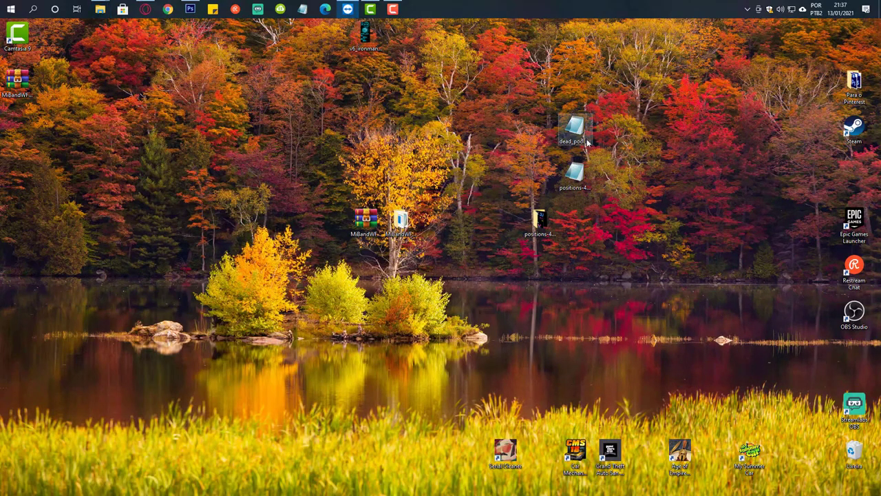
click(583, 128)
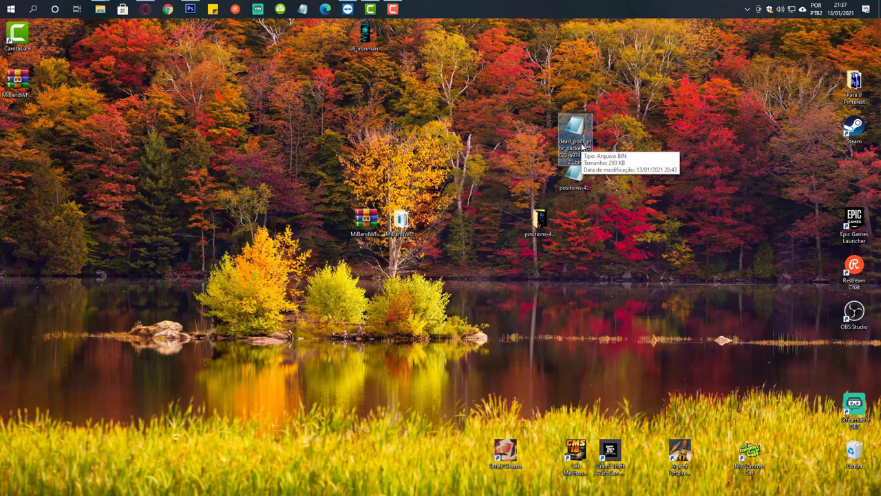
Look at the MiBandWFTool_2.1.6.zip and MiBandWFTool_1.4.2.zip download links in the browser, and return to the desktop
click(146, 10)
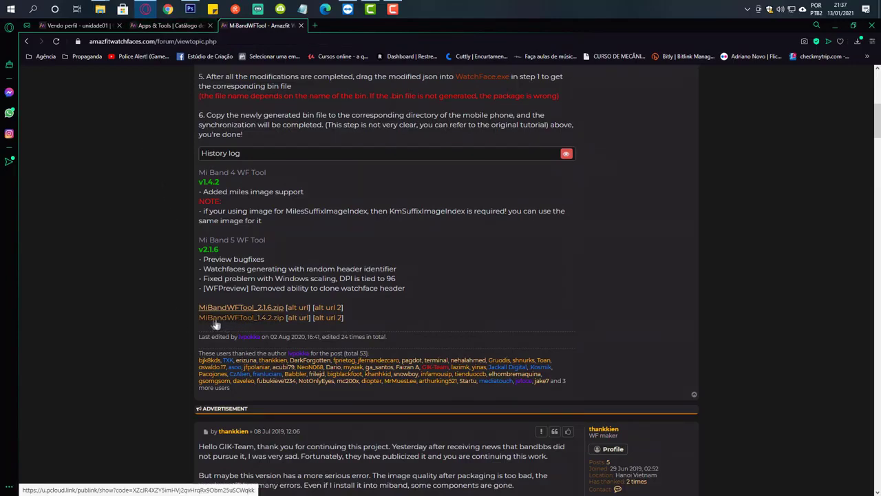
click(270, 318)
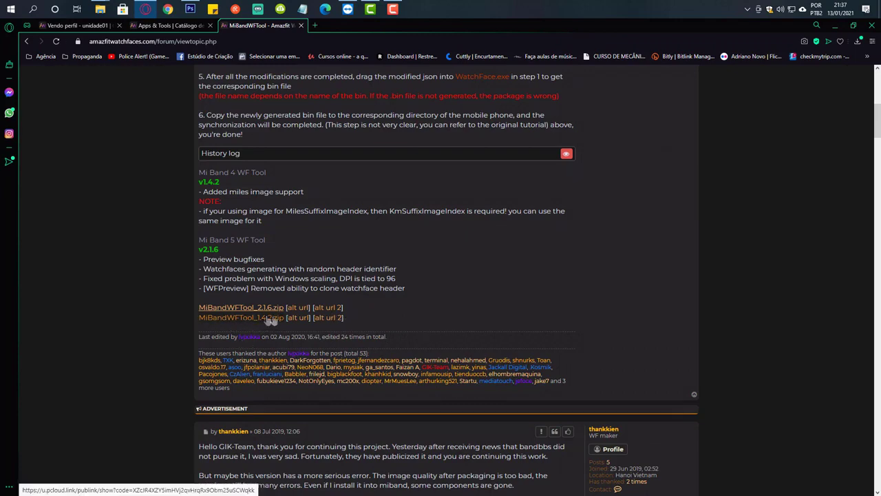
click(835, 26)
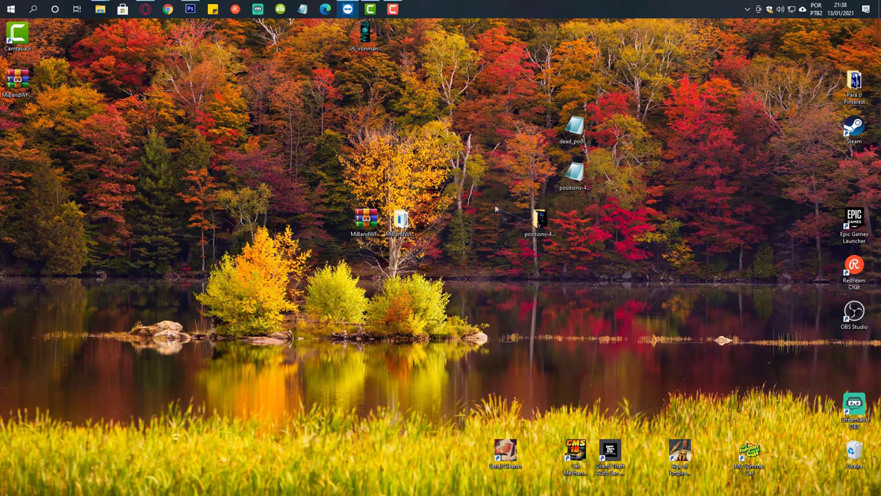
click(393, 14)
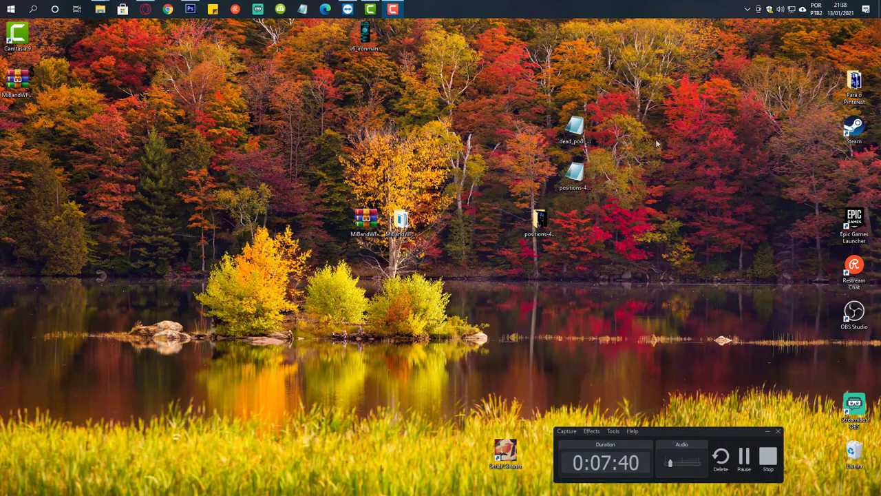
click(745, 458)
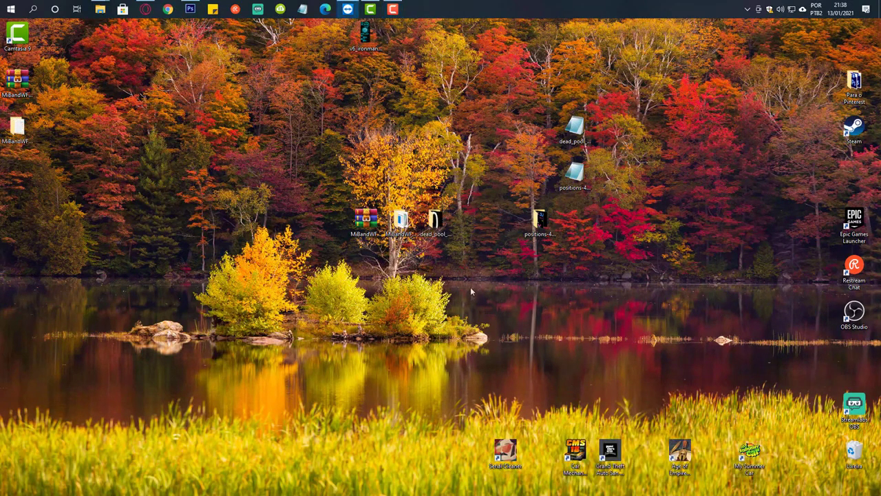
Open the extracted dead_pool folder and reposition and narrow its window so the positions files stay visible beside it
double_click(437, 221)
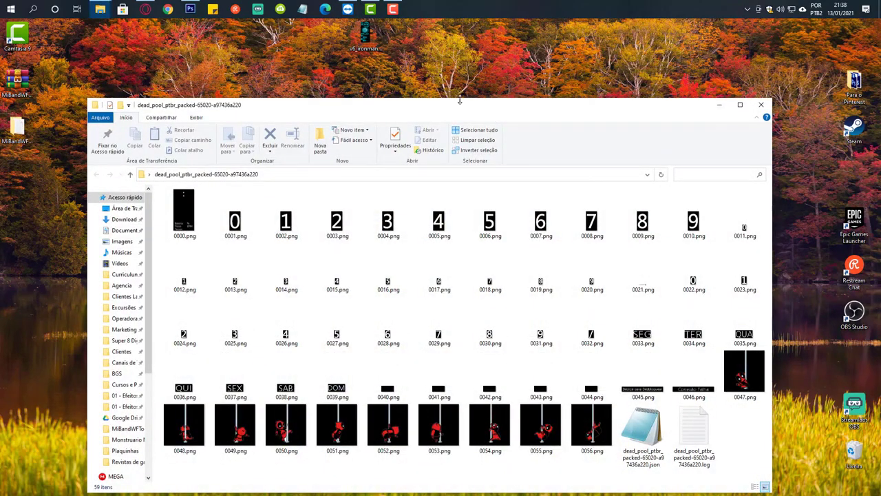
drag(460, 100, 393, 36)
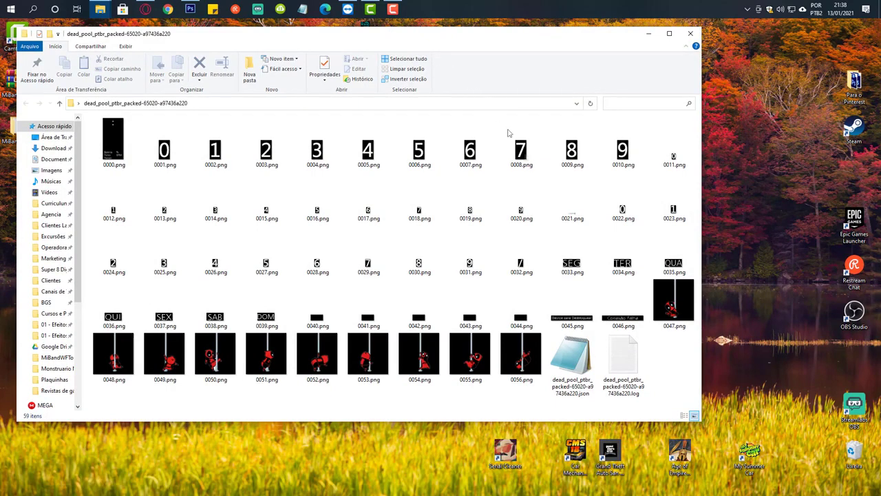
click(655, 329)
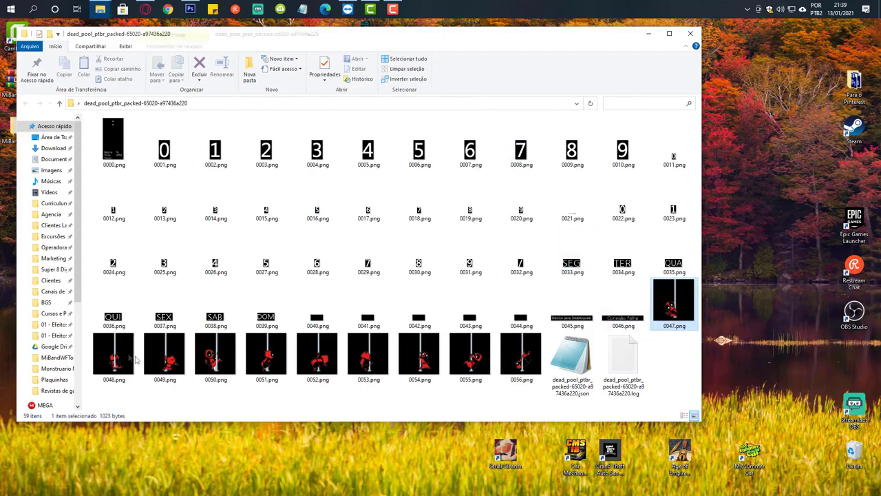
key(Right)
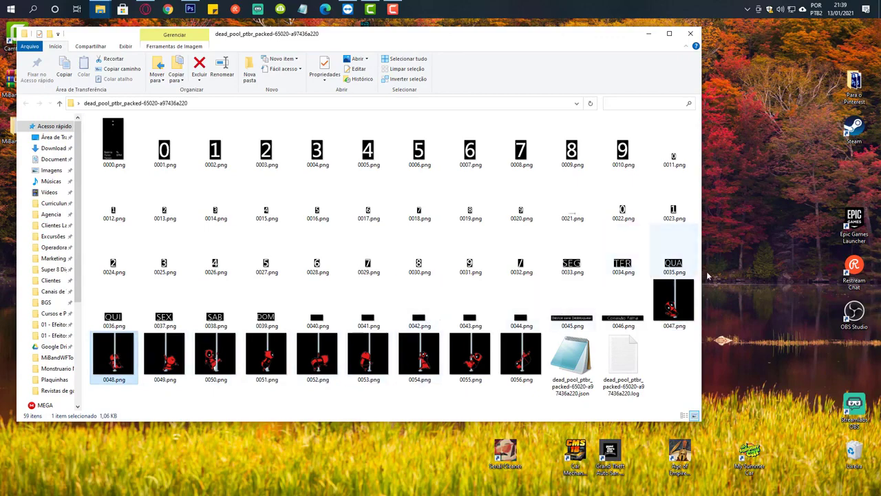
drag(701, 239, 481, 355)
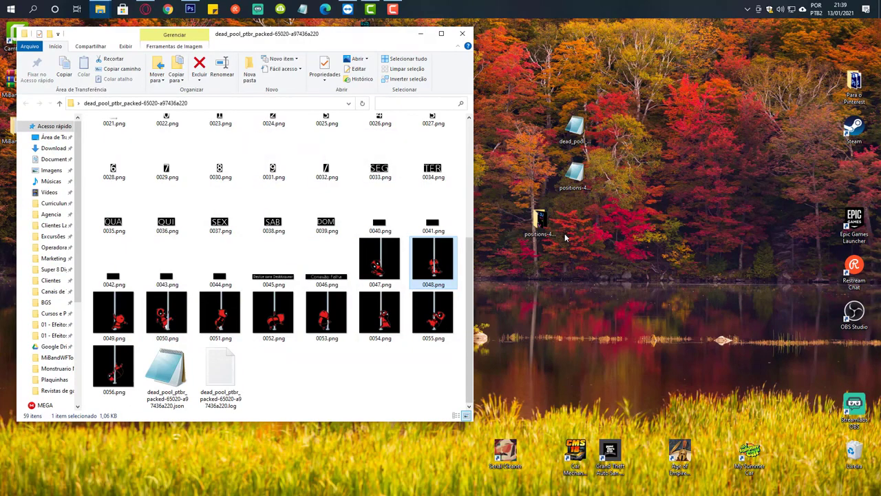
Switch to Photoshop and browse for images to open in the desktop folder positions-431417-4bbf6ccee9
click(190, 9)
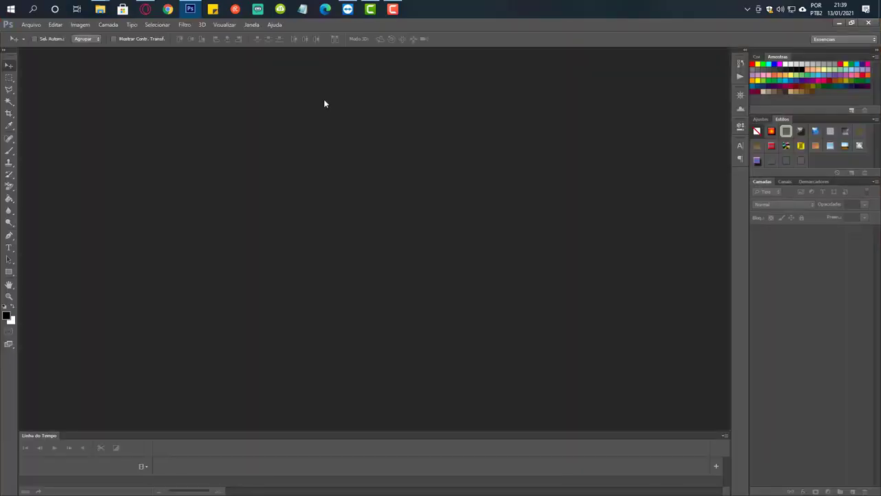
click(31, 25)
click(42, 43)
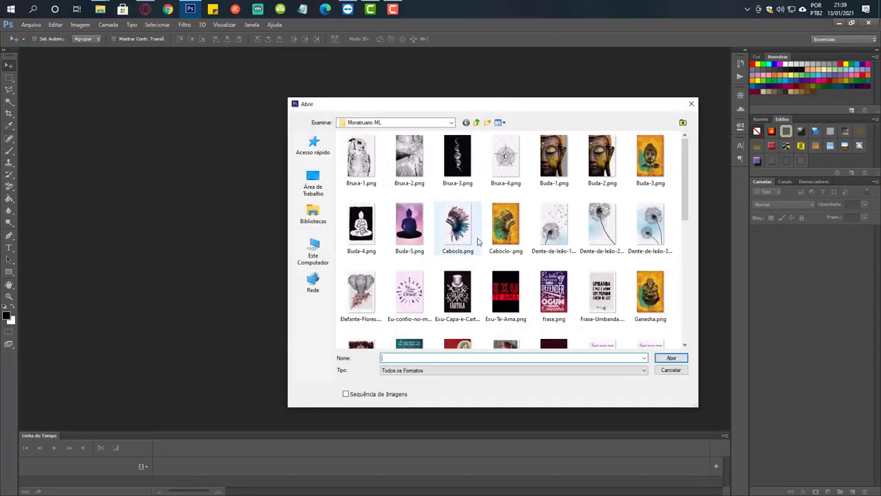
click(313, 186)
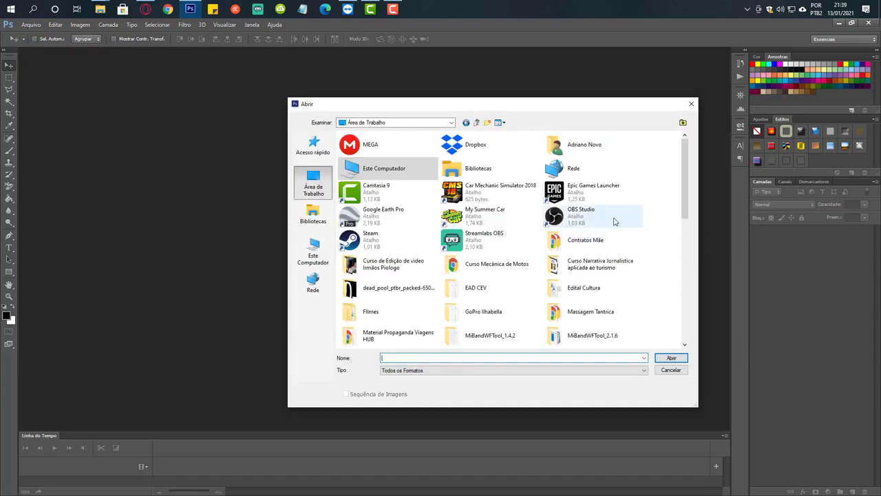
scroll(615, 220, down, 4)
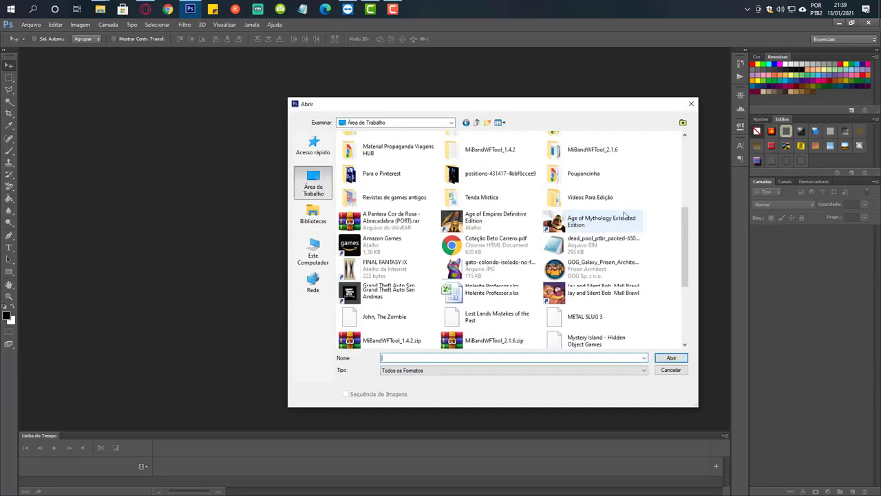
scroll(615, 221, up, 1)
scroll(523, 224, up, 1)
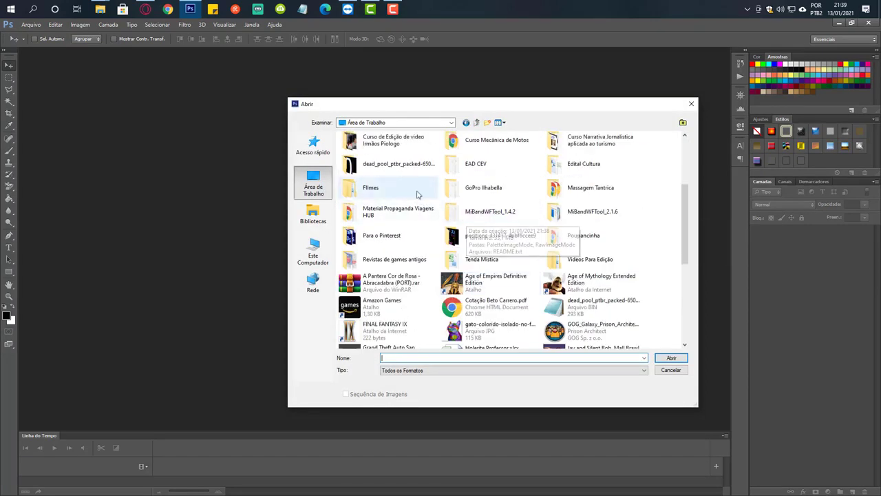
click(523, 215)
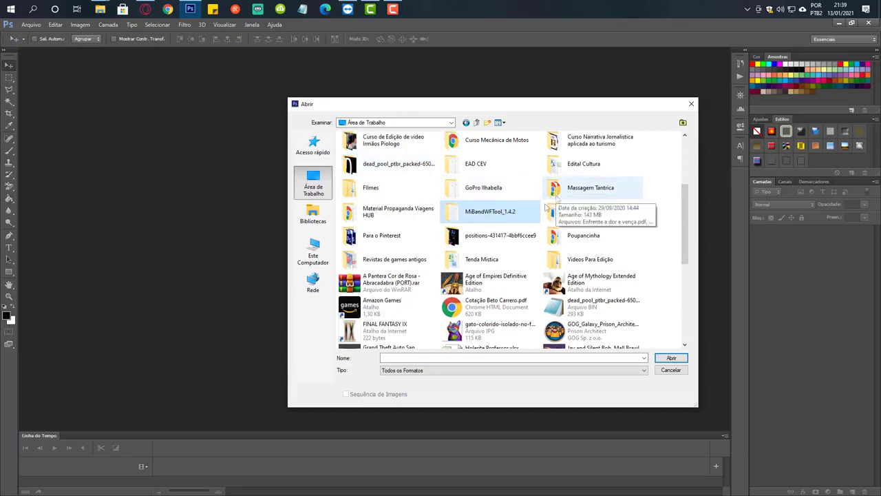
double_click(464, 235)
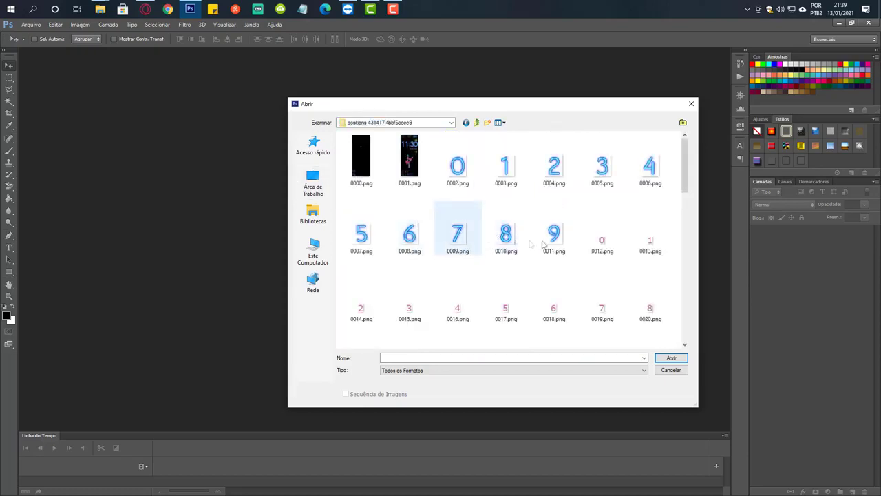
Open the animation frames 0068.png through 0075.png as separate documents
scroll(564, 246, down, 5)
scroll(570, 246, down, 3)
click(601, 168)
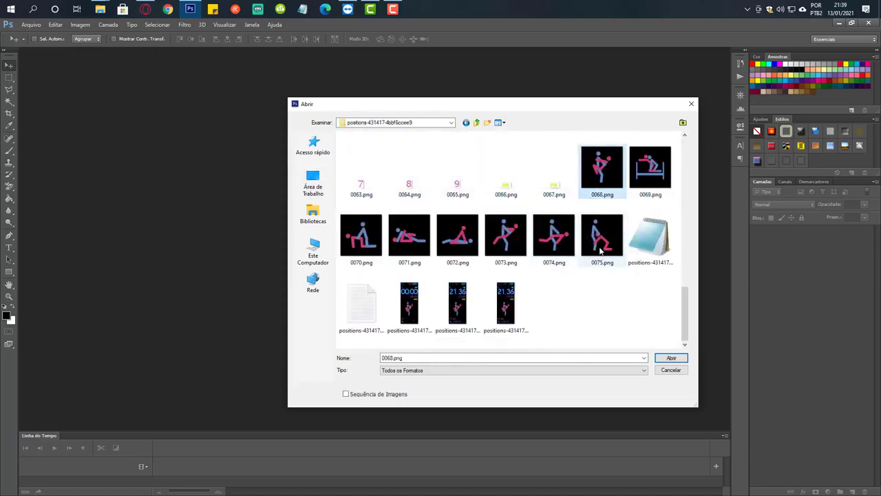
shift+click(601, 250)
click(671, 358)
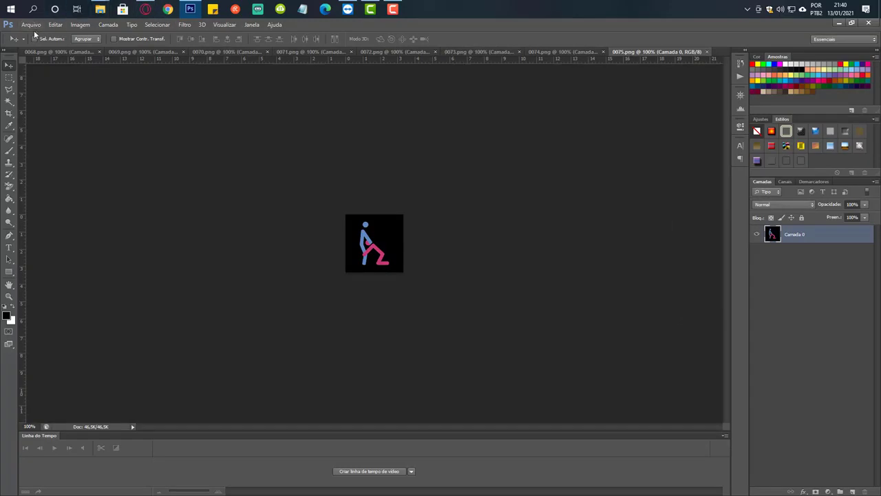
Open the Deadpool frames 0047.png through 0056.png from the dead_pool folder in Photoshop as additional documents
click(839, 22)
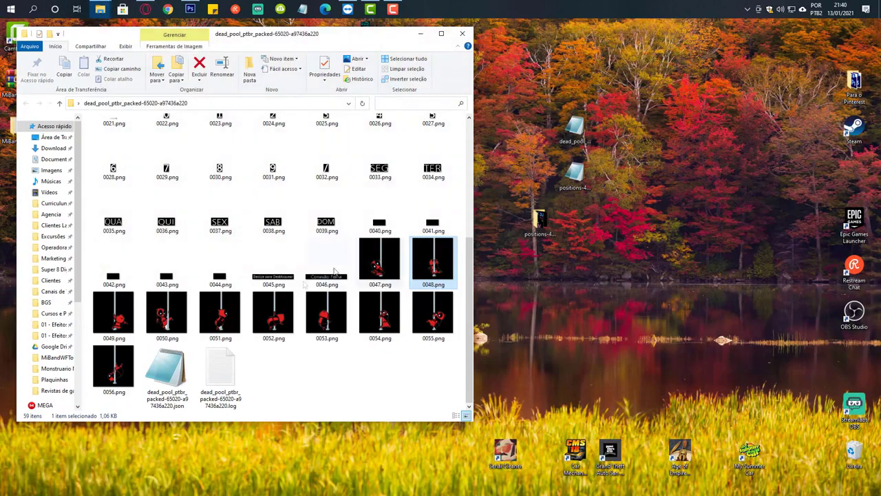
click(373, 263)
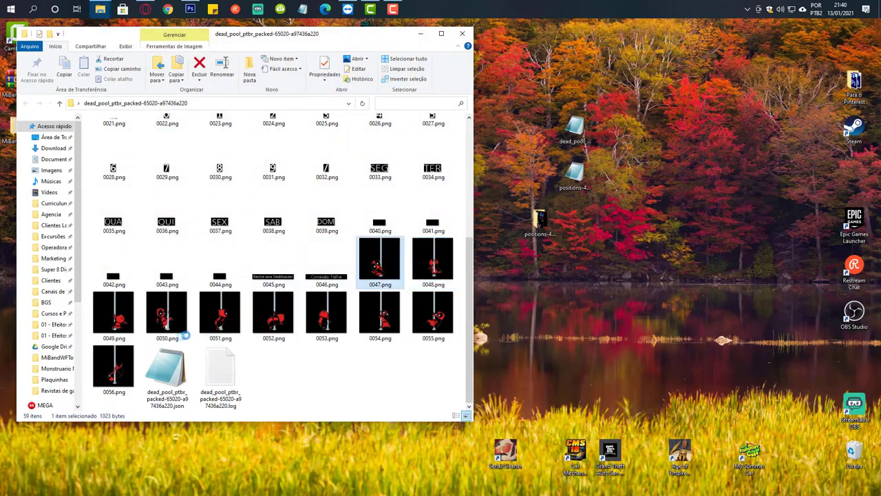
shift+click(113, 367)
drag(118, 324, 726, 55)
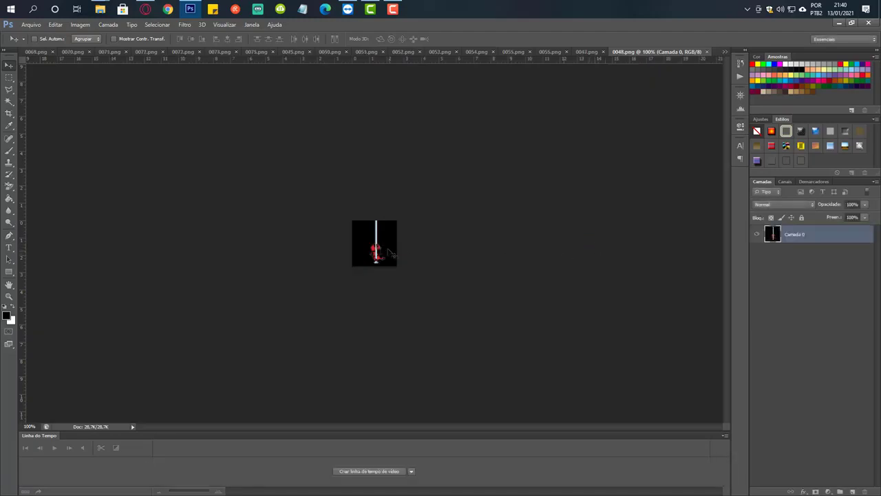
Compare the open position and Deadpool frames, and select the entire canvas of 0056.png and 0049.png
click(172, 54)
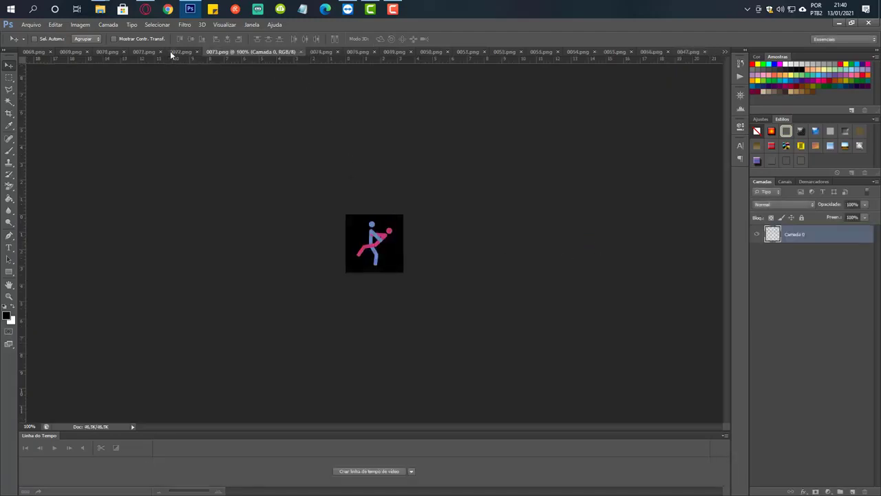
click(650, 53)
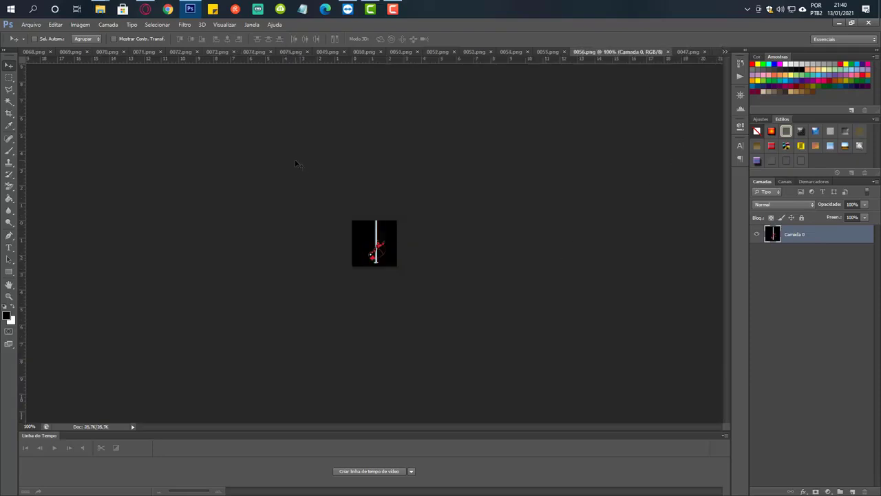
key(ctrl+a)
click(364, 52)
click(335, 53)
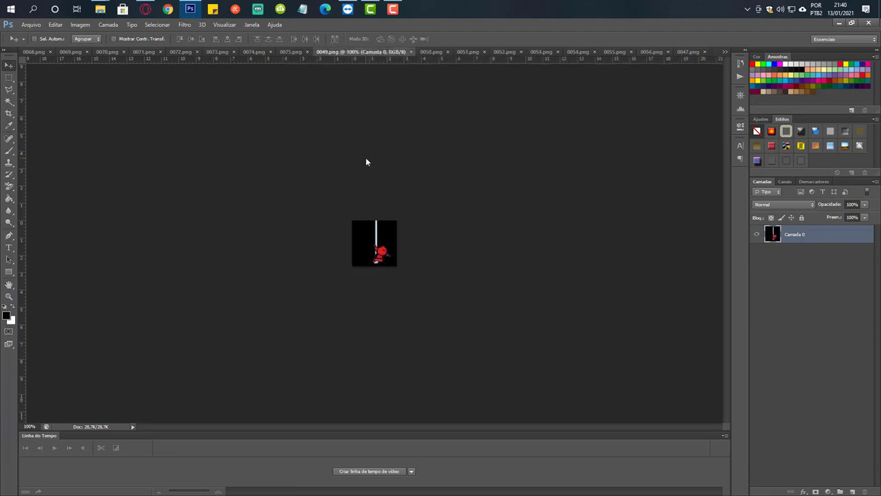
key(ctrl+a)
Identify the first Deadpool frame, 0047.png, in its folder and copy its whole image in Photoshop
mouse_move(100, 8)
mouse_move(119, 47)
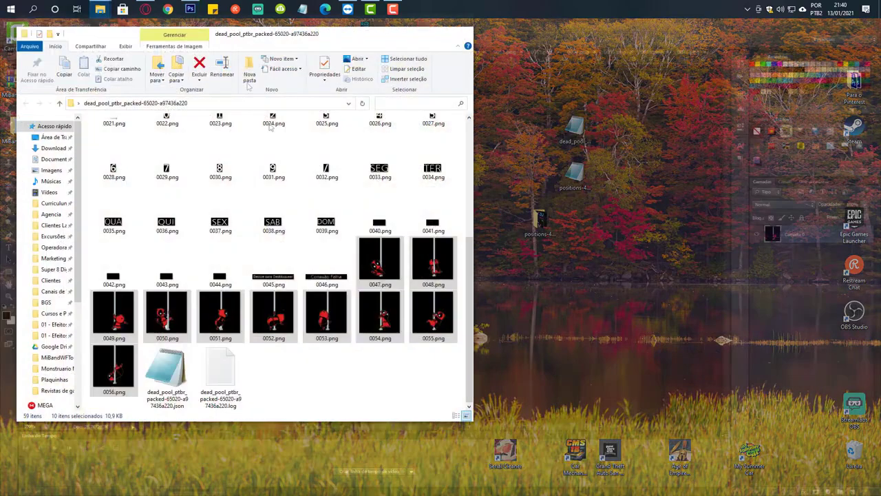
click(189, 56)
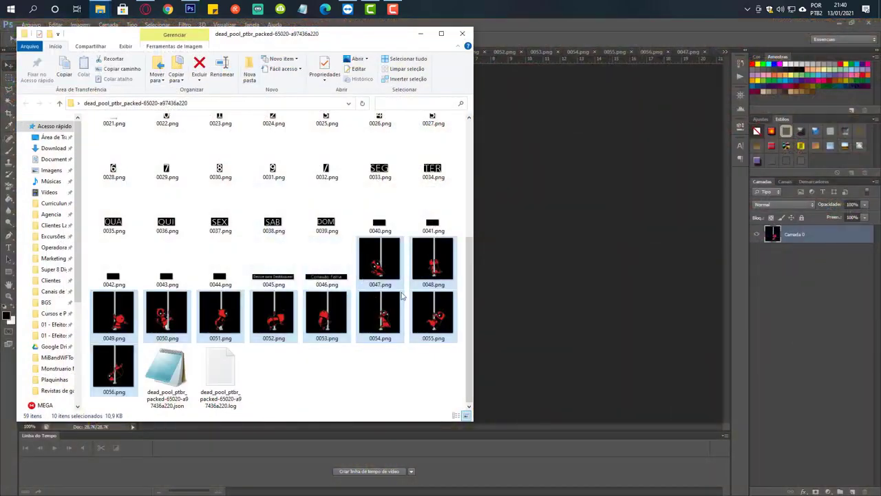
click(389, 268)
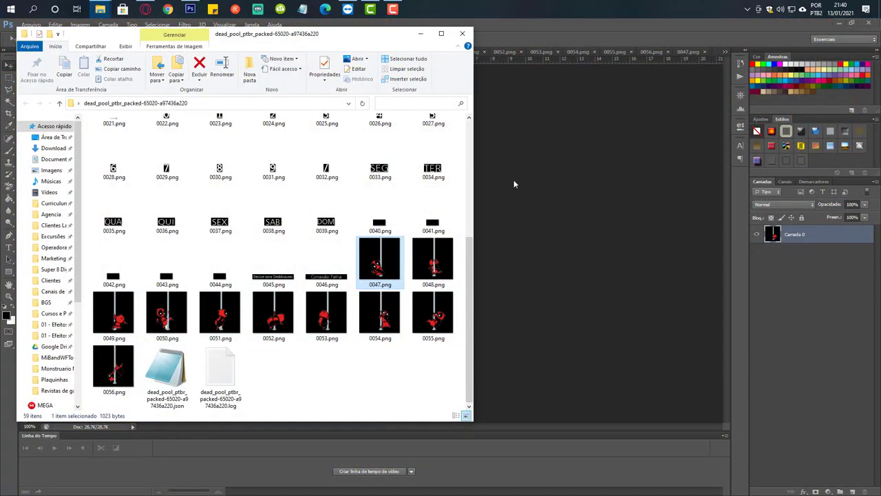
click(514, 184)
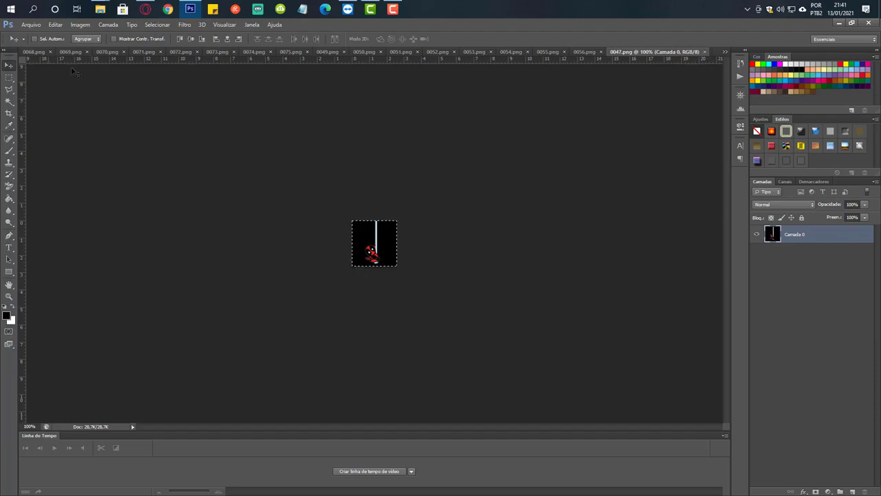
Check the positions folder for its first animation frame and paste the copied Deadpool image into 0068.png
click(100, 9)
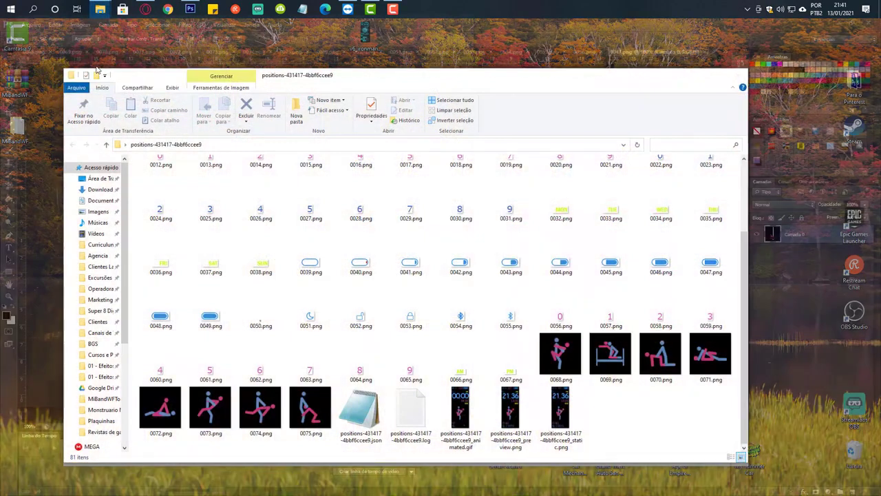
click(110, 57)
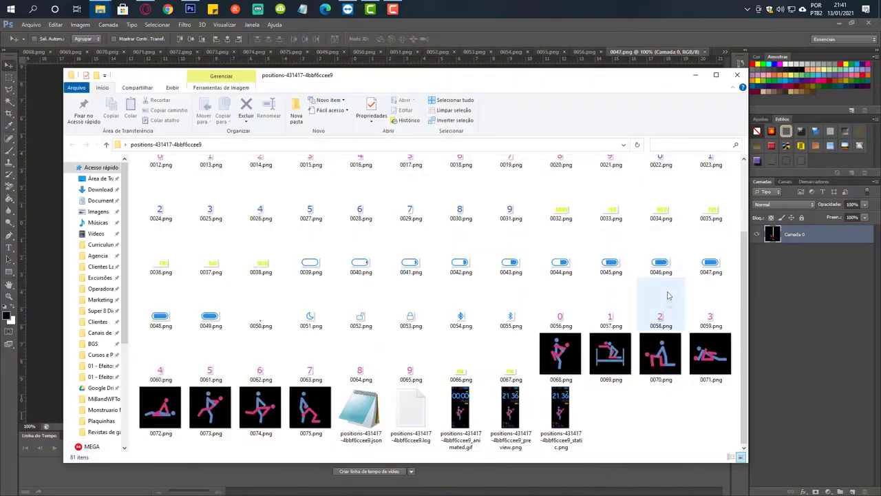
click(40, 53)
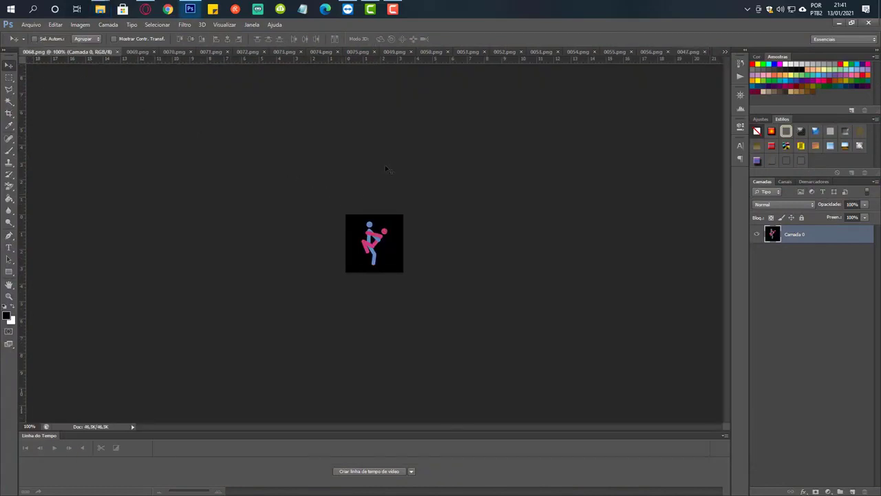
key(ctrl+v)
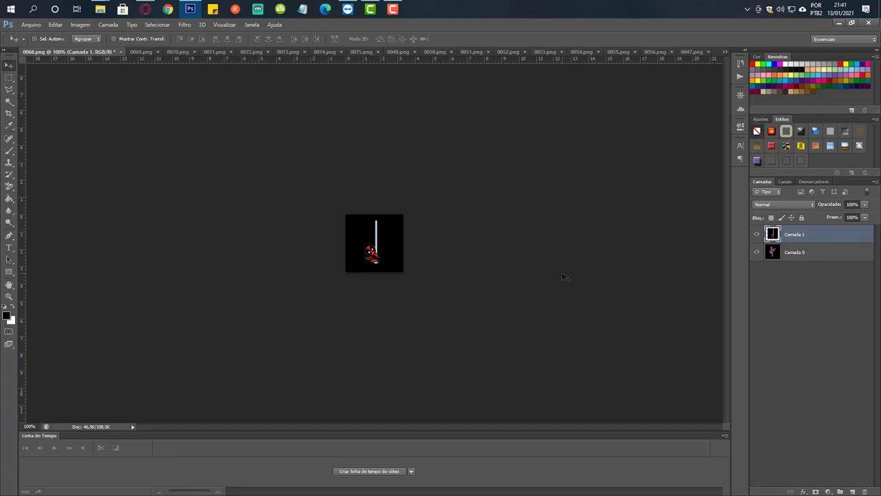
Merge the visible layers of 0068.png and close the document, saving the changes
key(ctrl+shift+e)
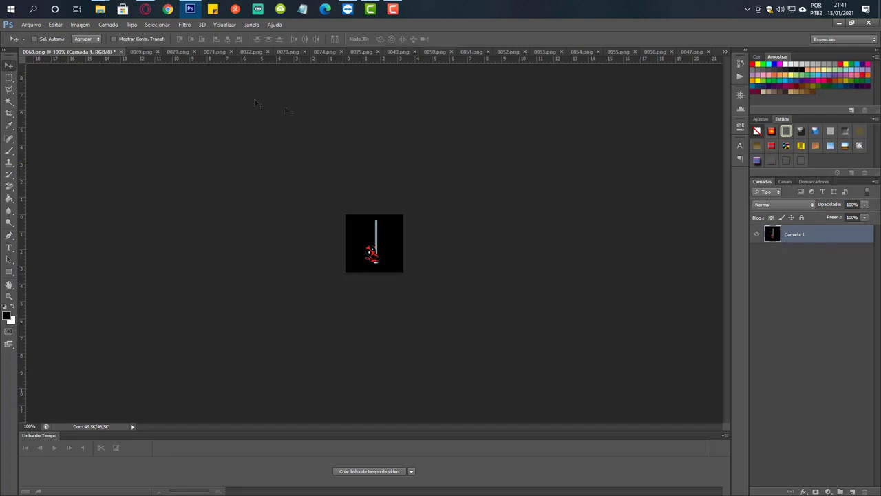
click(121, 53)
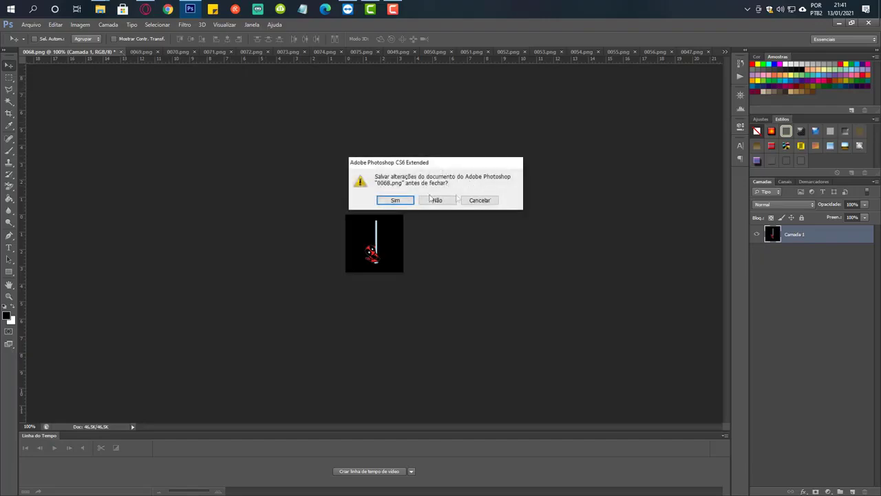
click(396, 201)
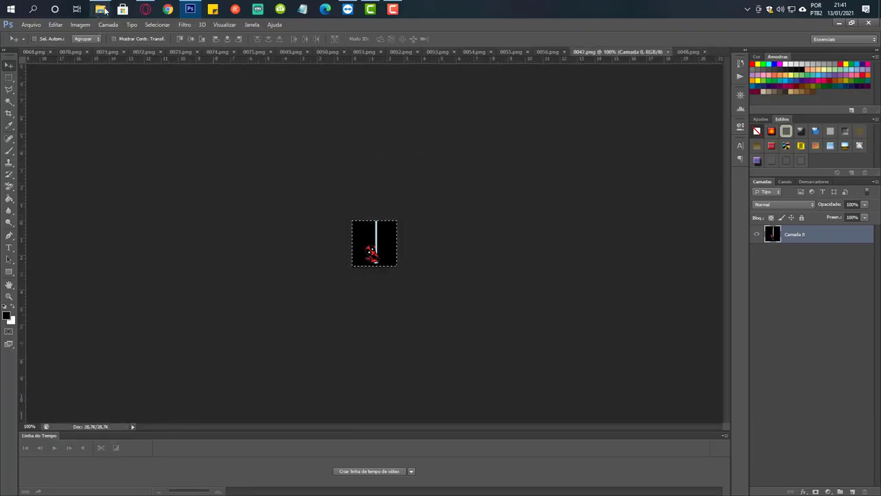
Check the positions folder against the open 0069.png and copy the whole image of the Deadpool frame 0056.png
mouse_move(100, 8)
click(118, 55)
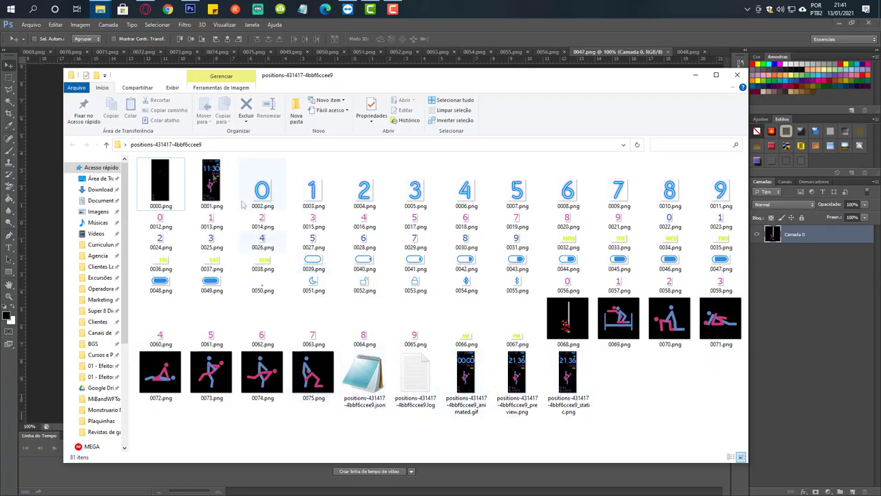
click(28, 53)
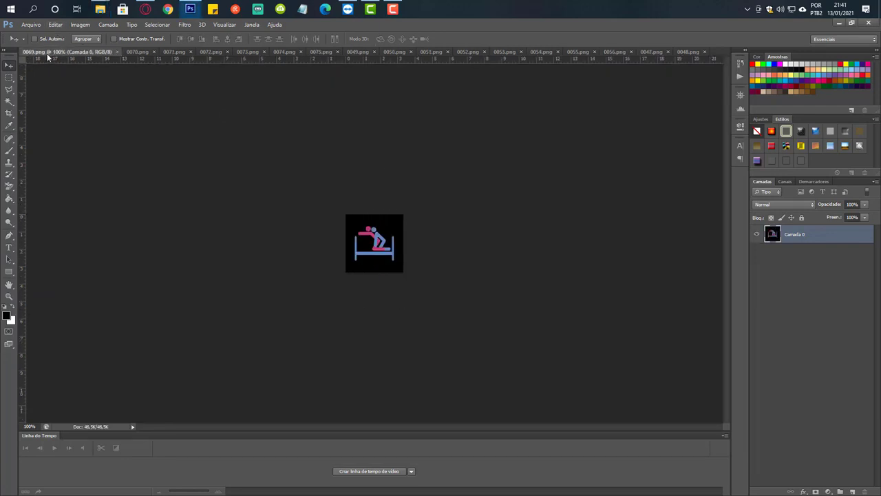
click(395, 53)
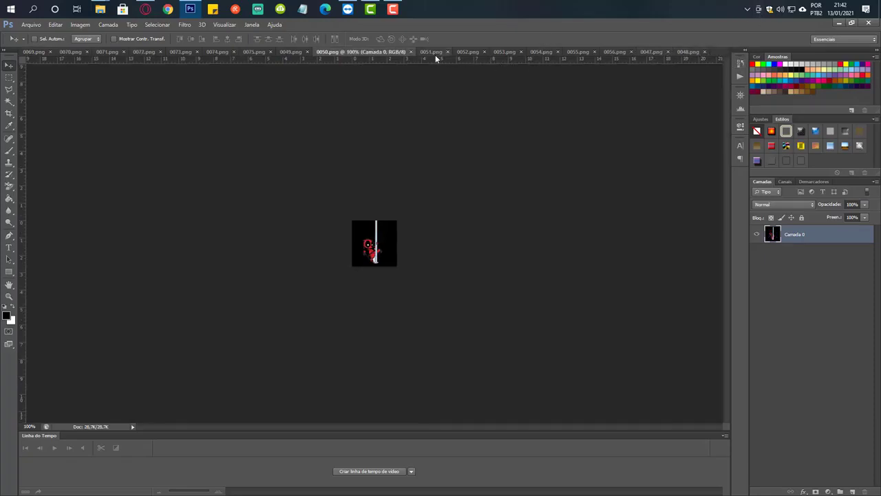
click(620, 53)
key(ctrl+a)
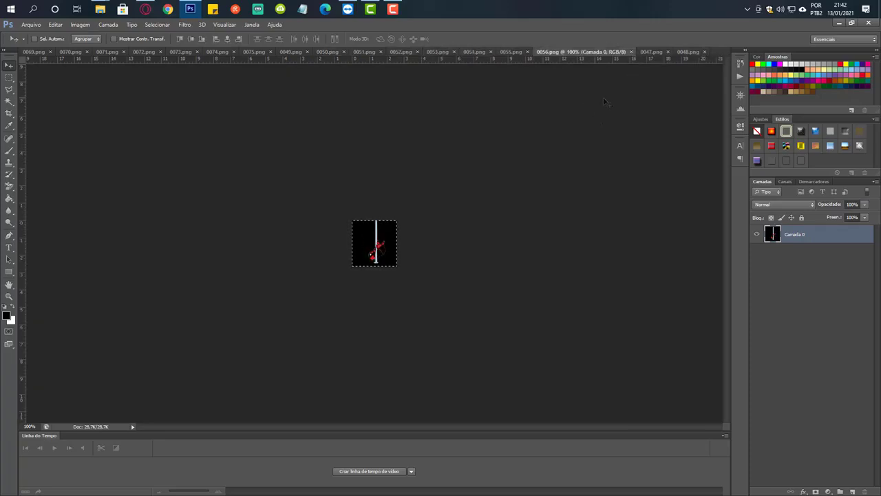
key(ctrl+c)
Paste the copied Deadpool frame into 0069.png and merge its layers
click(35, 52)
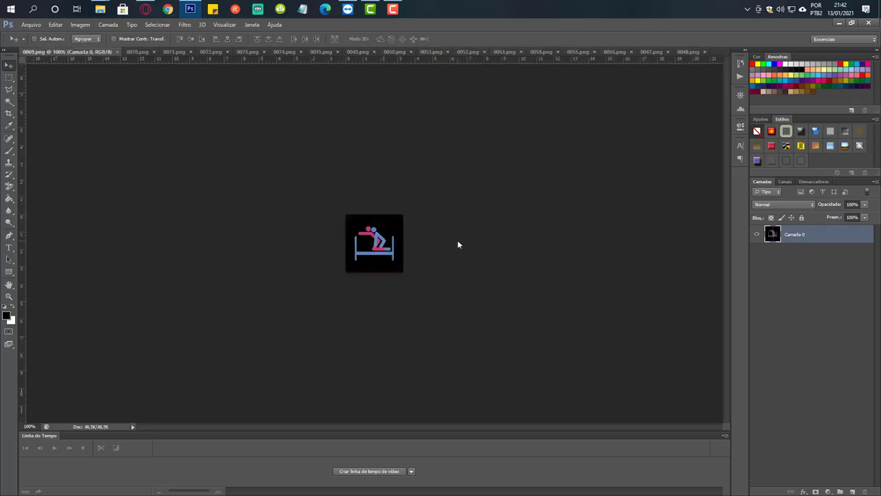
key(ctrl+v)
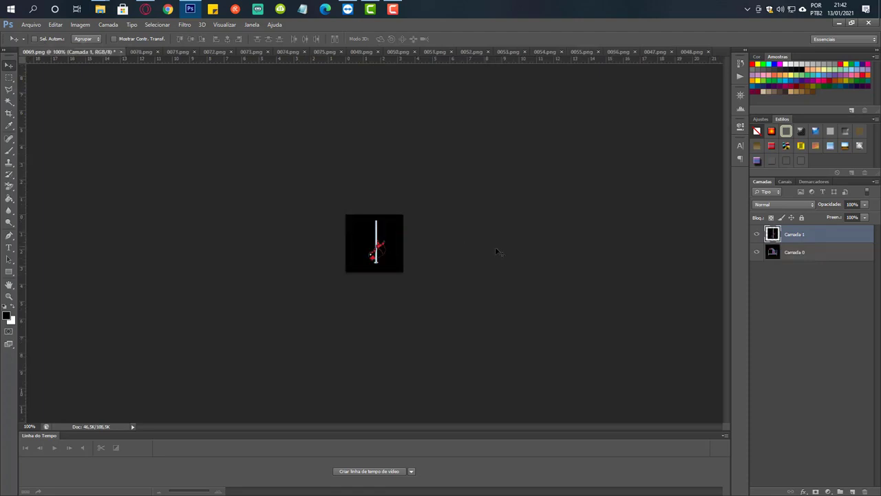
key(ctrl+e)
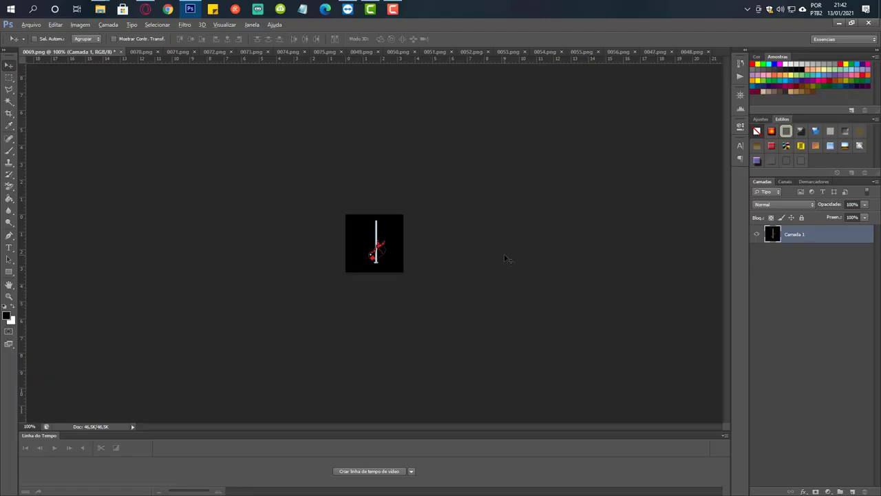
Export the merged image with Save for Web as PNG-24, naming it 0076.png in the positions folder
key(ctrl+alt+shift+s)
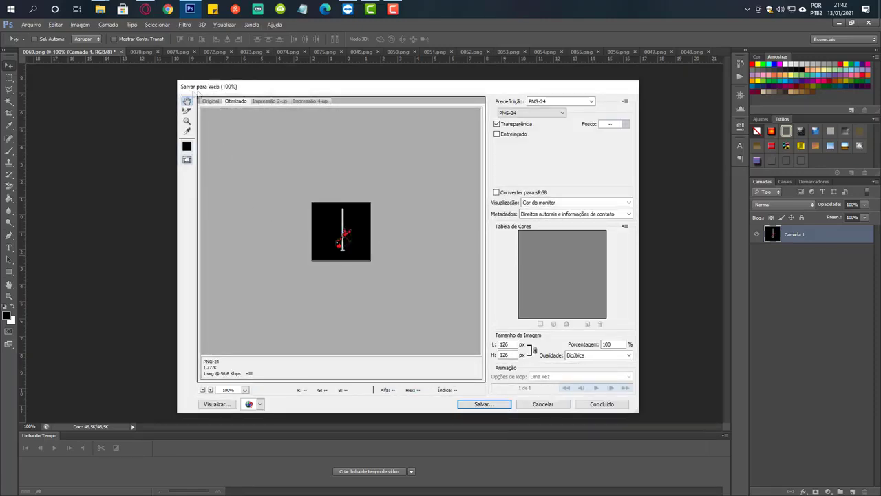
click(485, 404)
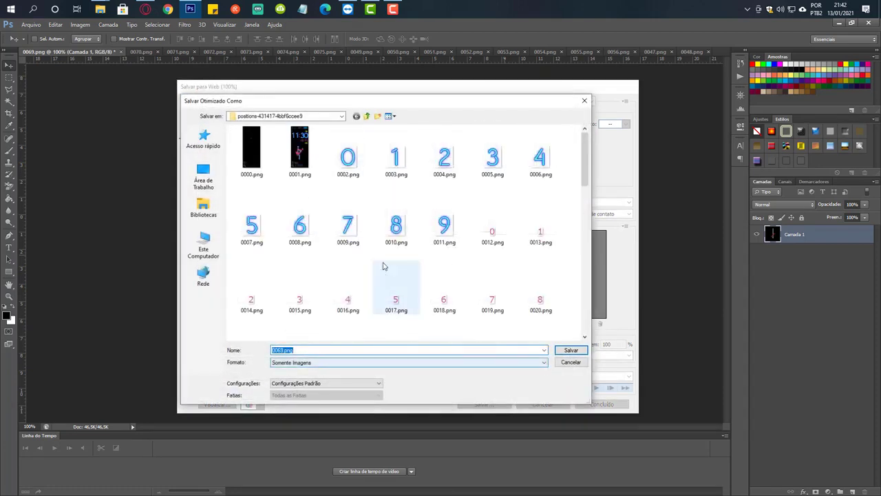
scroll(413, 227, down, 10)
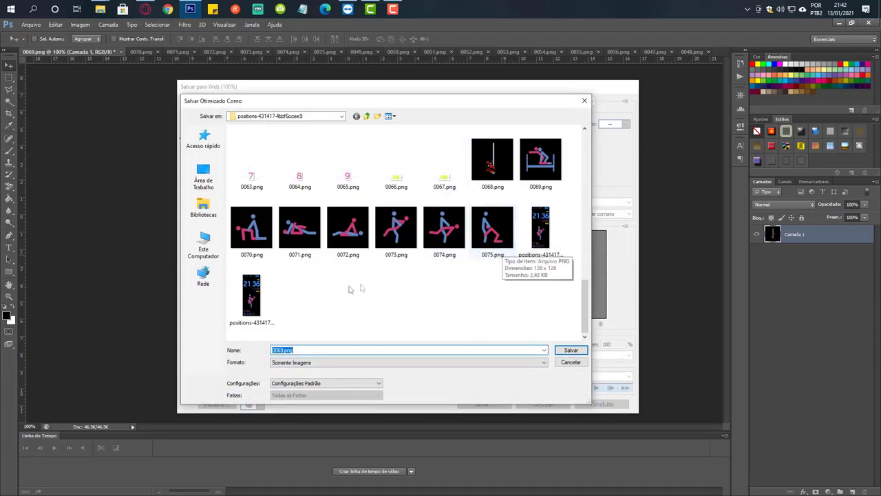
key(End)
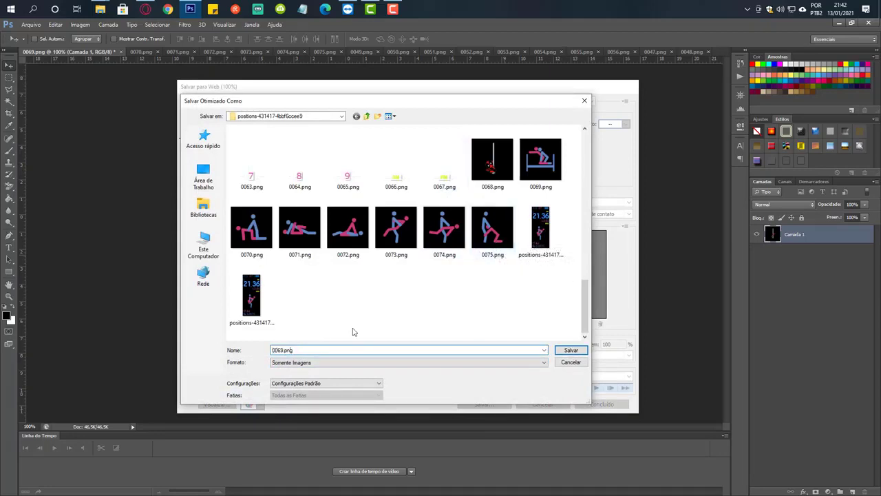
key(BackSpace)
key(BackSpace)
text(76)
key(Return)
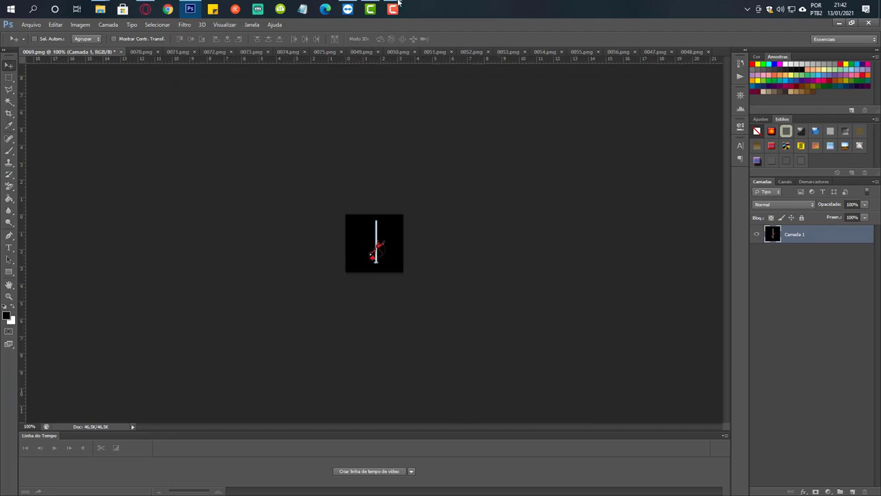
click(393, 8)
click(744, 460)
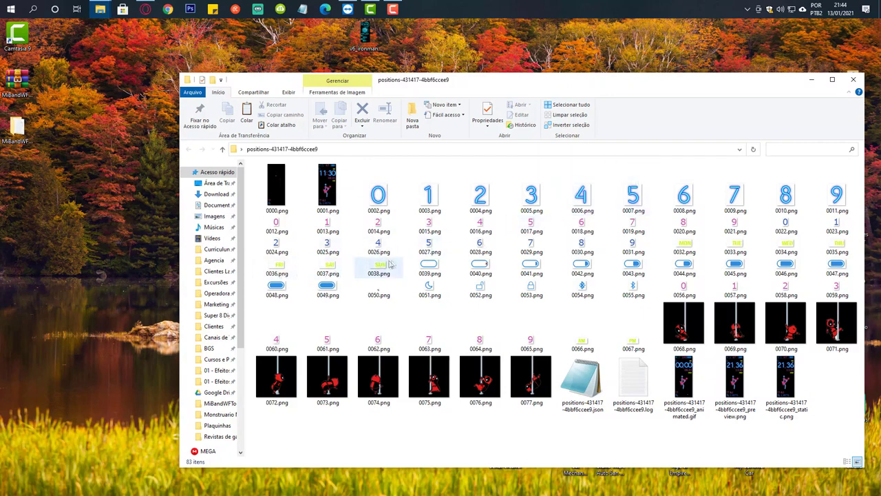
Reposition the positions folder window and open positions-431417-4bbf6ccee9.json in Notepad
mouse_move(815, 255)
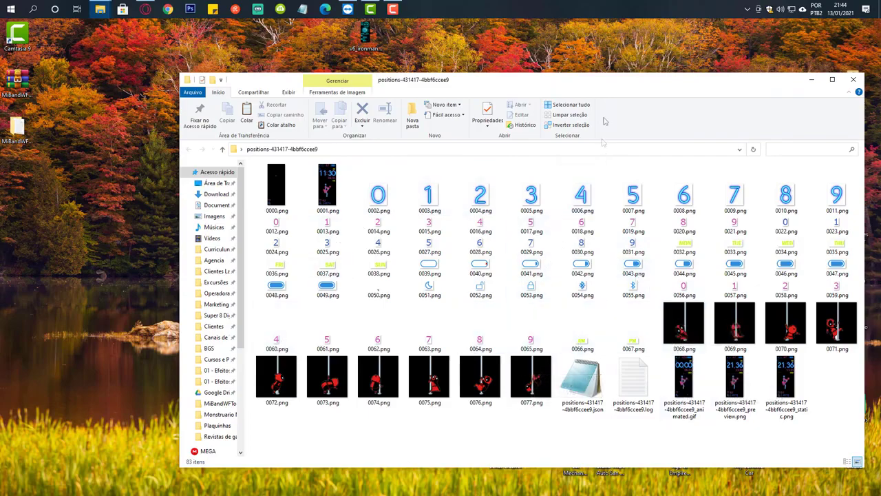
drag(627, 80, 516, 49)
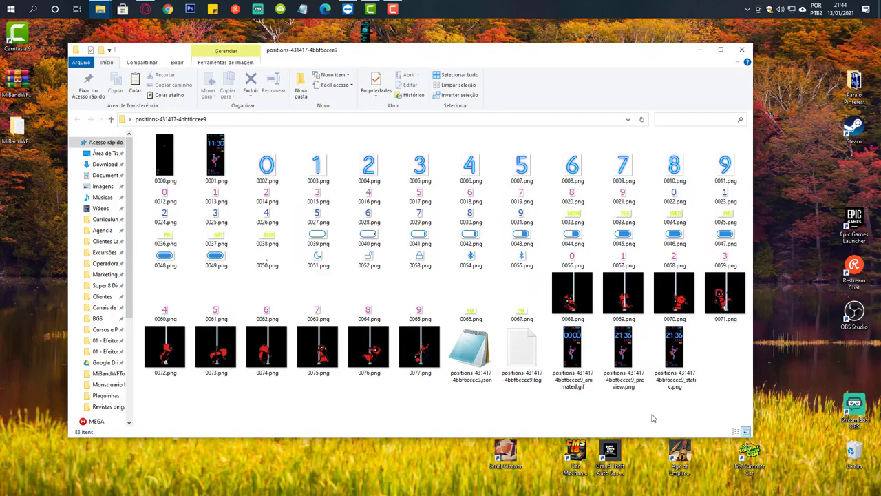
click(470, 375)
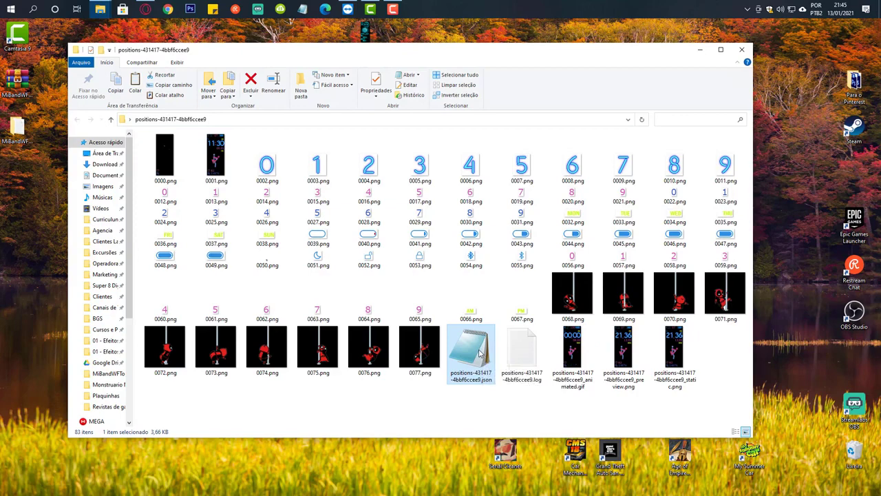
double_click(480, 354)
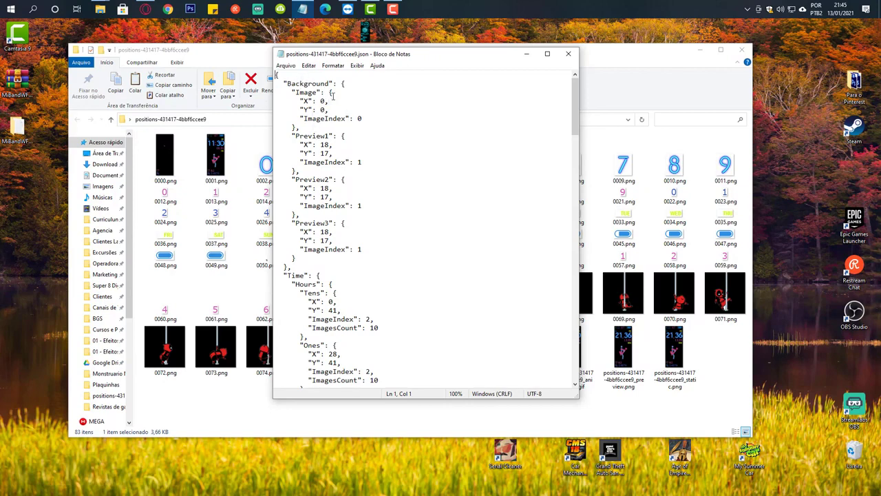
Read through the JSON file's Preview, Time, Activity, Date and battery sections down to the Animation entry
scroll(318, 150, down, 2)
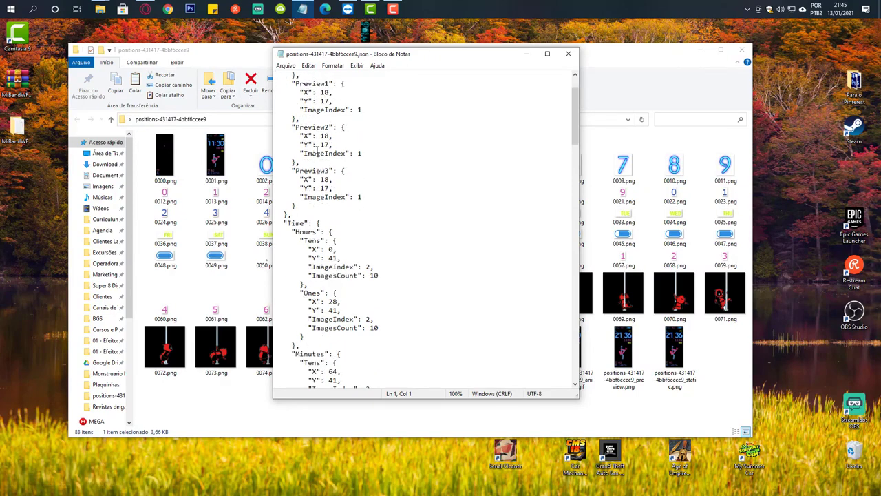
scroll(312, 215, down, 1)
scroll(311, 215, down, 1)
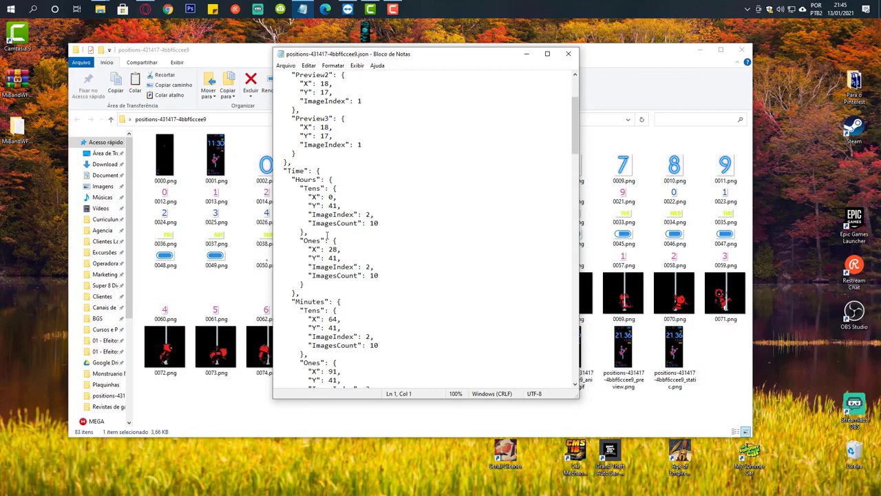
scroll(326, 236, down, 6)
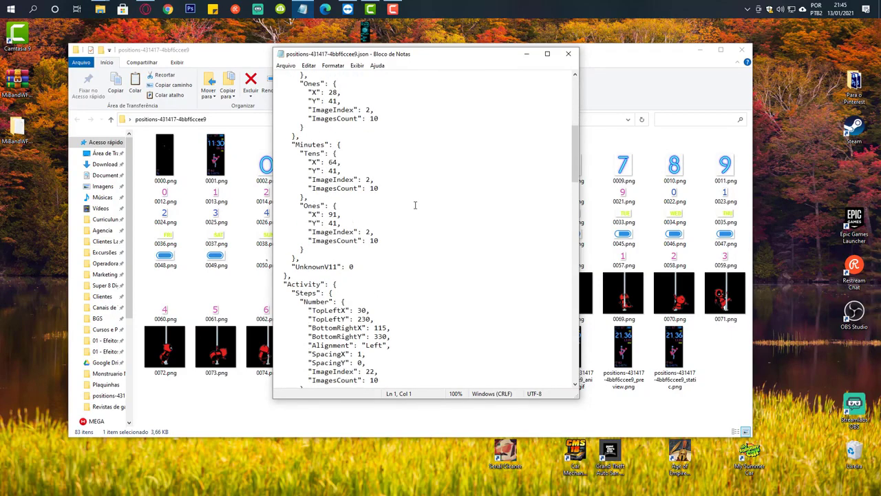
scroll(415, 204, down, 8)
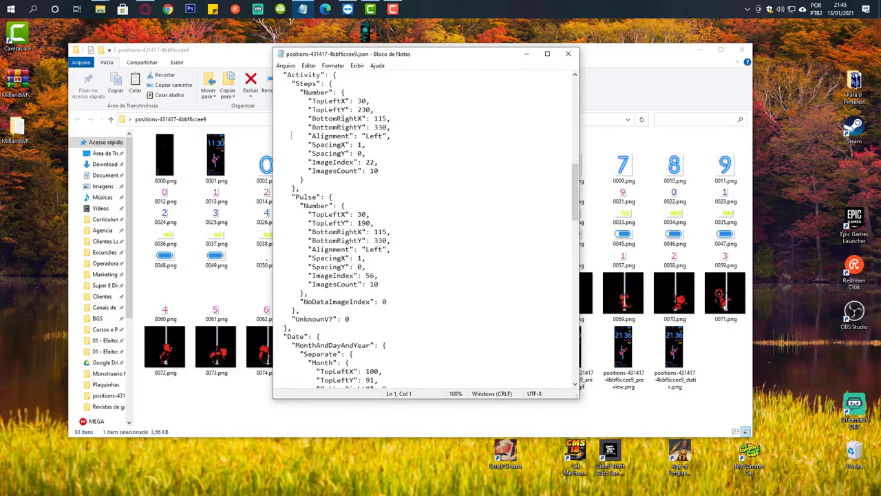
scroll(299, 207, up, 2)
scroll(294, 227, down, 5)
scroll(326, 263, down, 12)
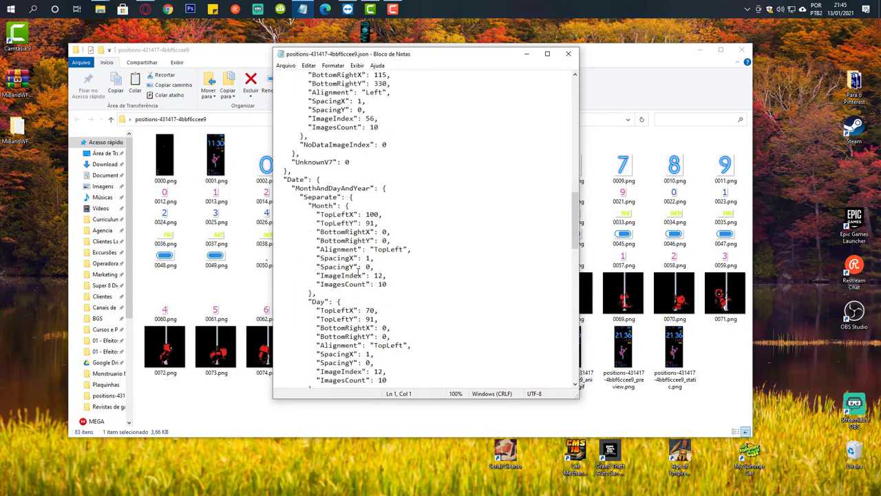
scroll(363, 269, down, 15)
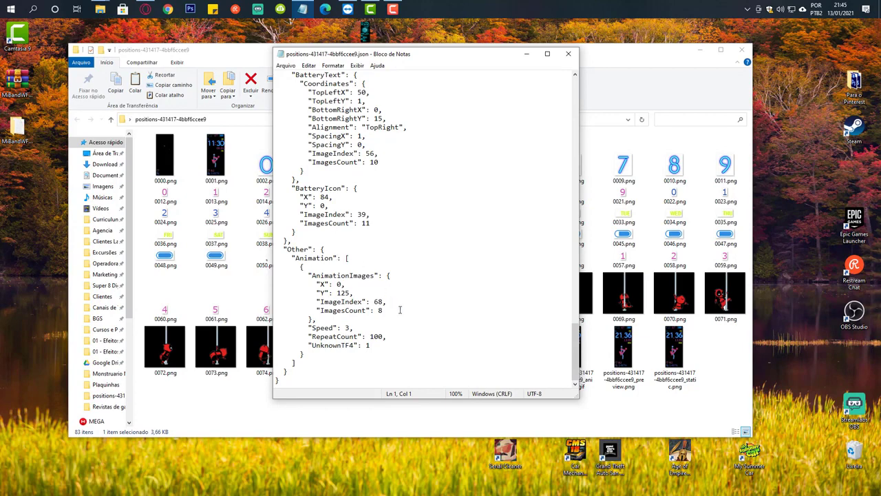
Place the cursor at the AnimationImages ImageIndex value, and move and shrink the Notepad window to uncover the Deadpool frame files
click(374, 303)
drag(472, 55, 400, 54)
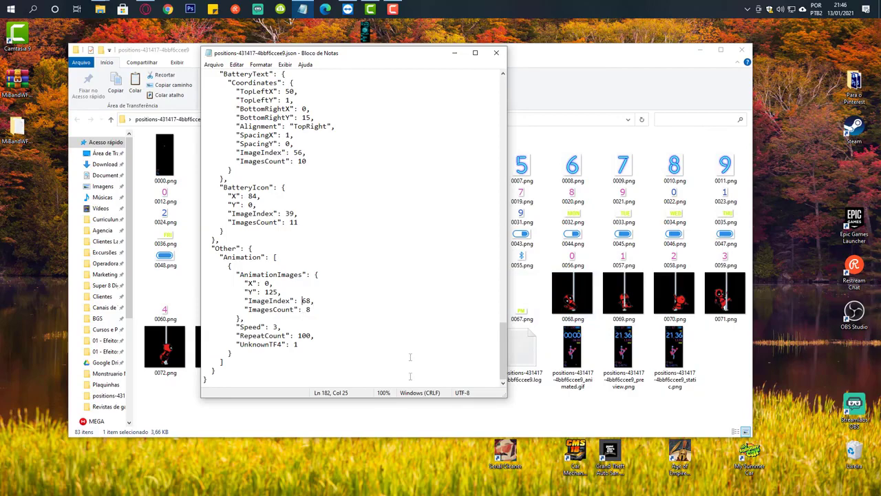
drag(403, 397, 401, 312)
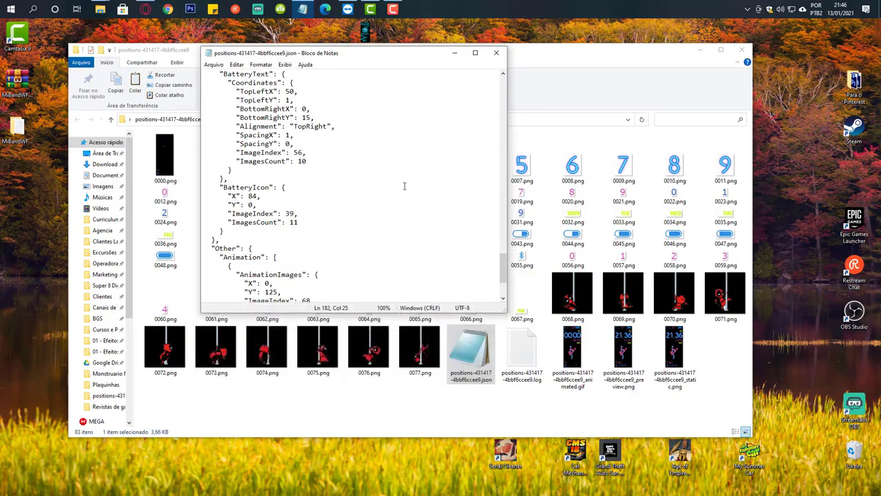
scroll(406, 188, down, 3)
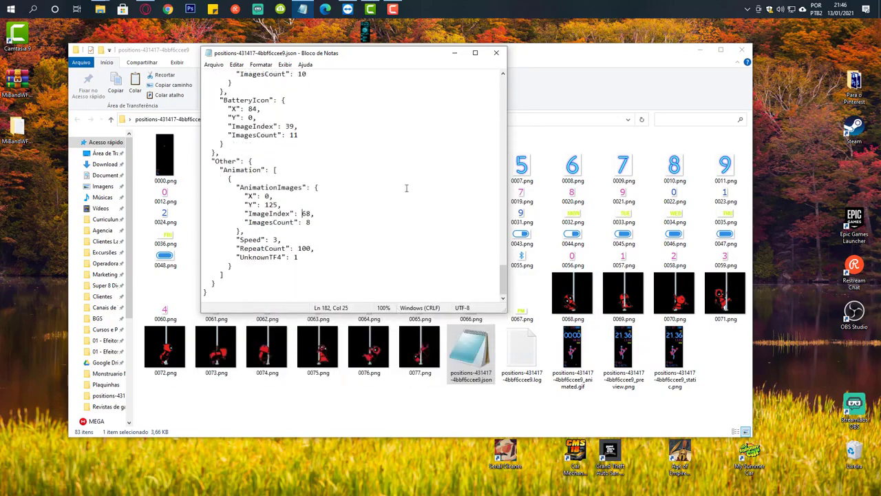
Set ImagesCount under AnimationImages to 10 and close the JSON file, saving the changes
click(321, 221)
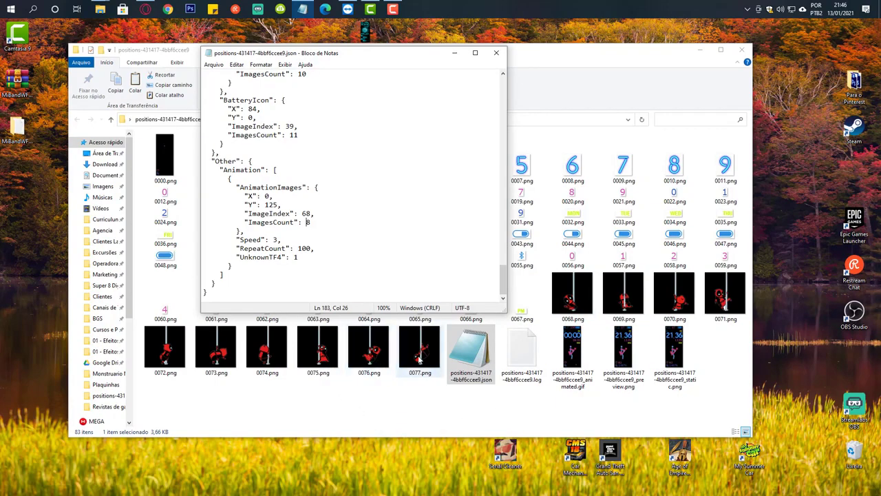
key(shift+Right)
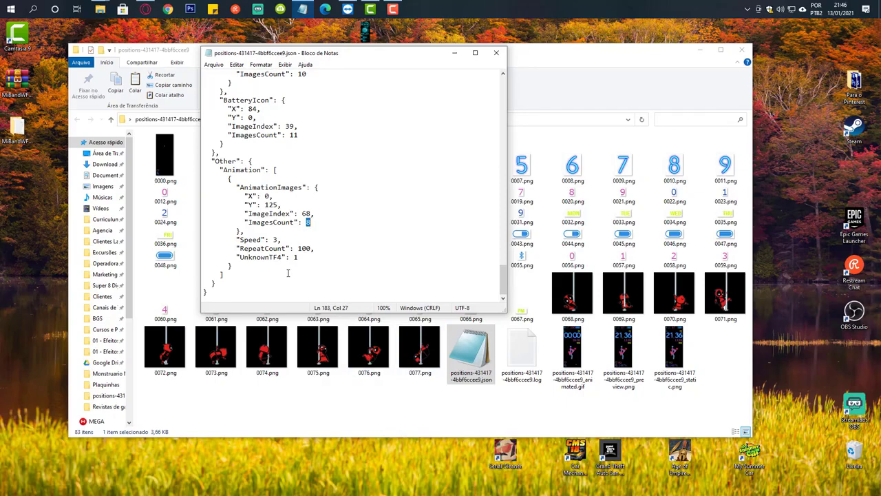
text(10)
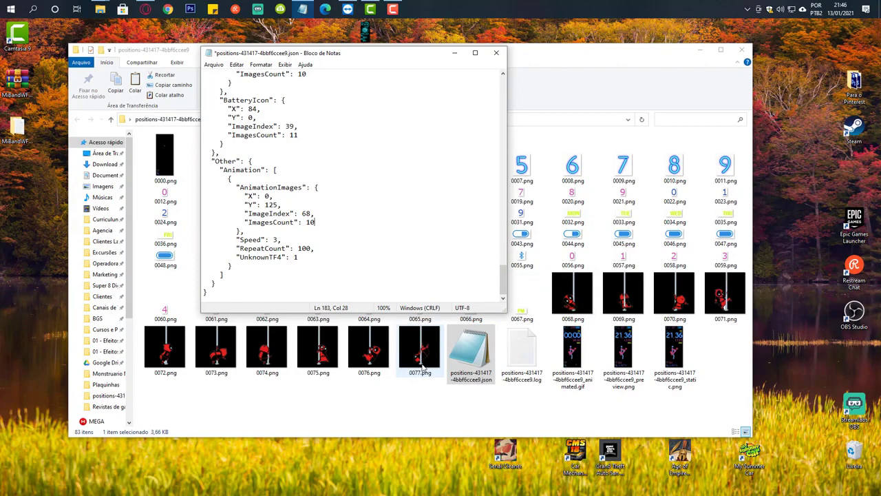
click(496, 52)
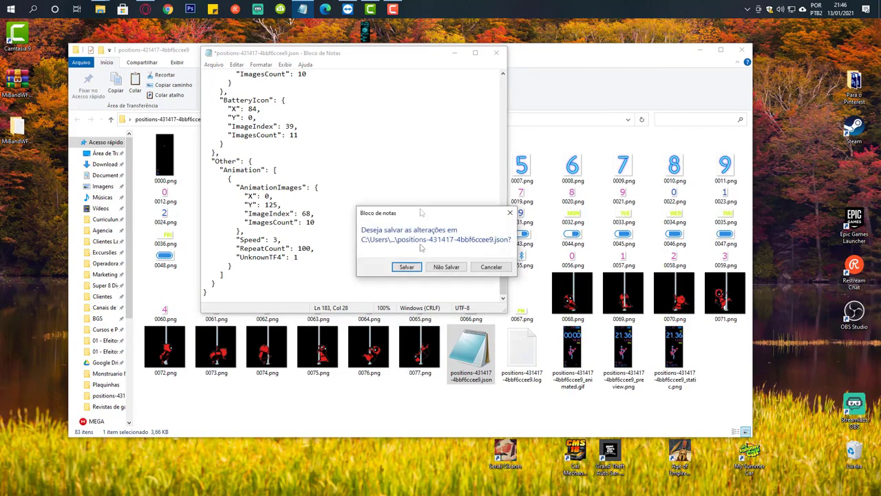
click(407, 266)
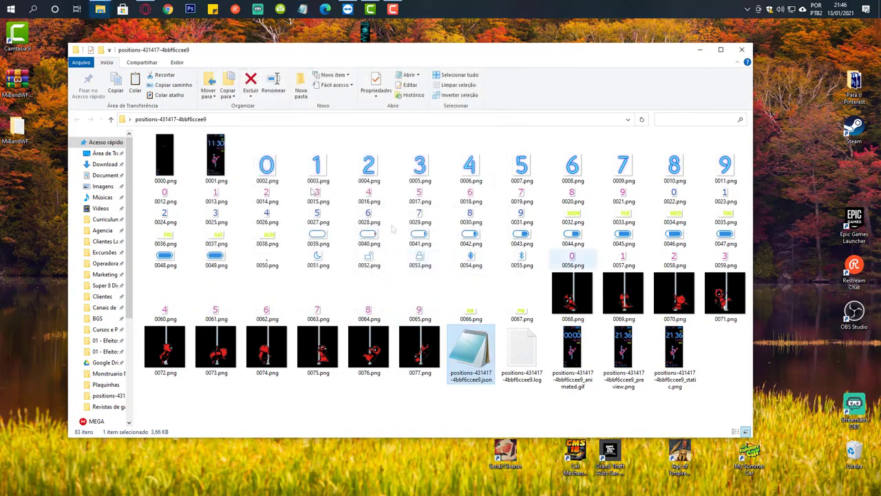
Bring up the MiBandWFTool_2.1.6 folder window and arrange it beside the positions folder window so both file lists are accessible
click(101, 13)
click(66, 49)
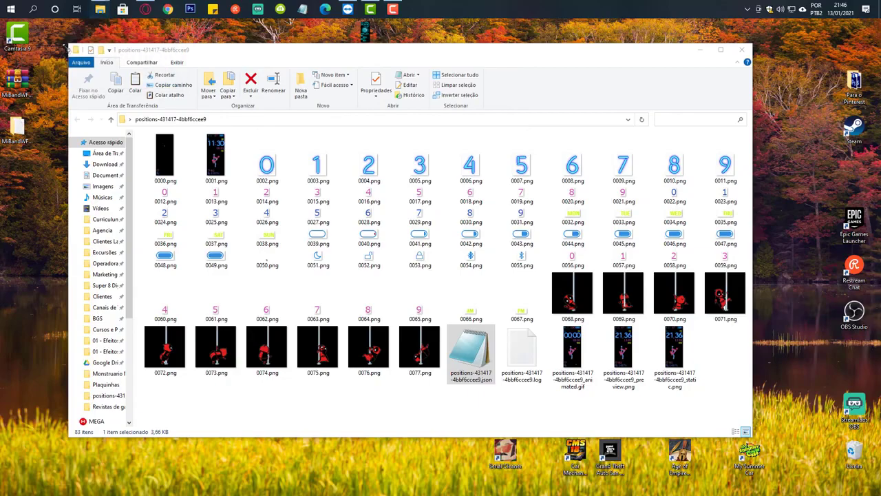
drag(546, 58, 667, 67)
drag(196, 182, 315, 158)
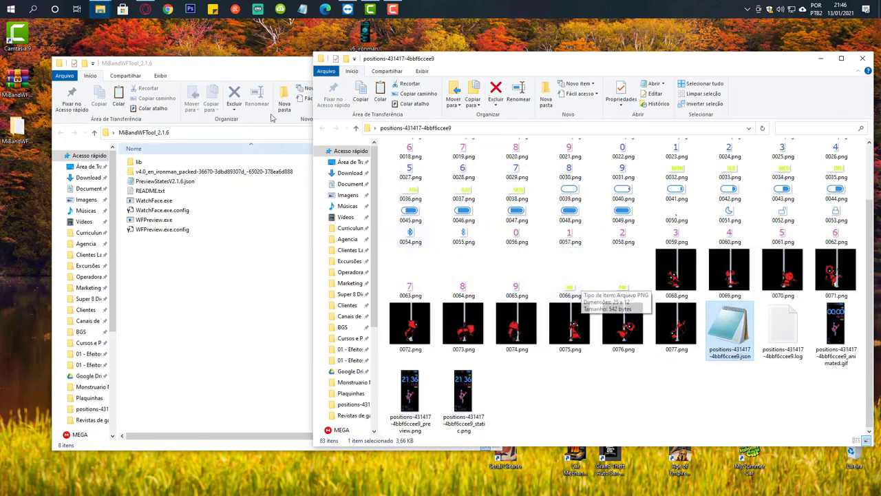
click(251, 70)
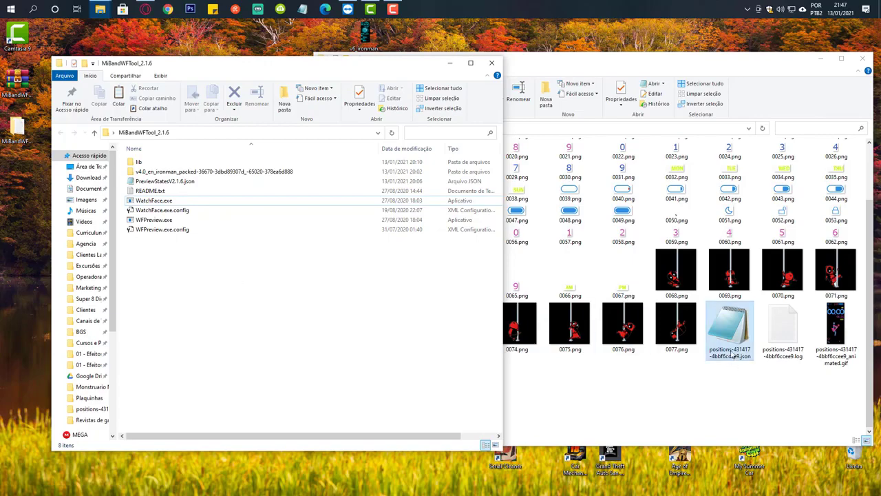
Open WFPreview.exe with positions-431417-4bbf6ccee9.json and load that JSON to preview the Deadpool watch face
drag(728, 351, 166, 221)
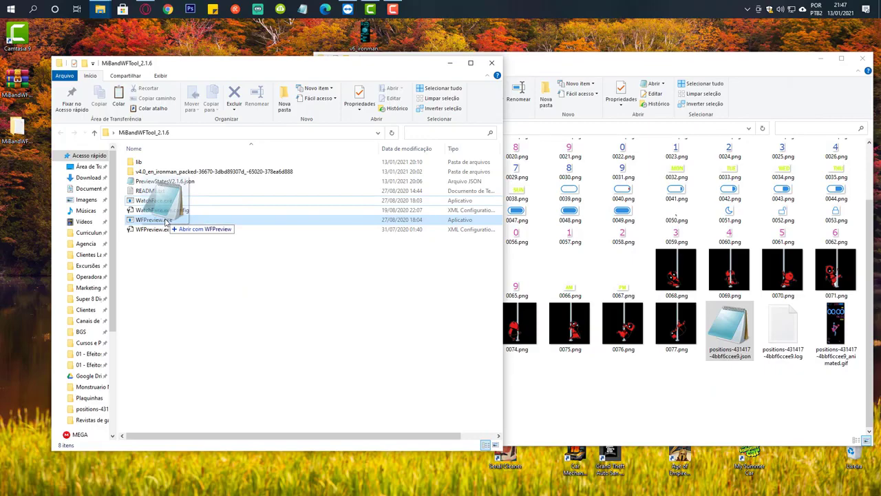
drag(166, 221, 165, 221)
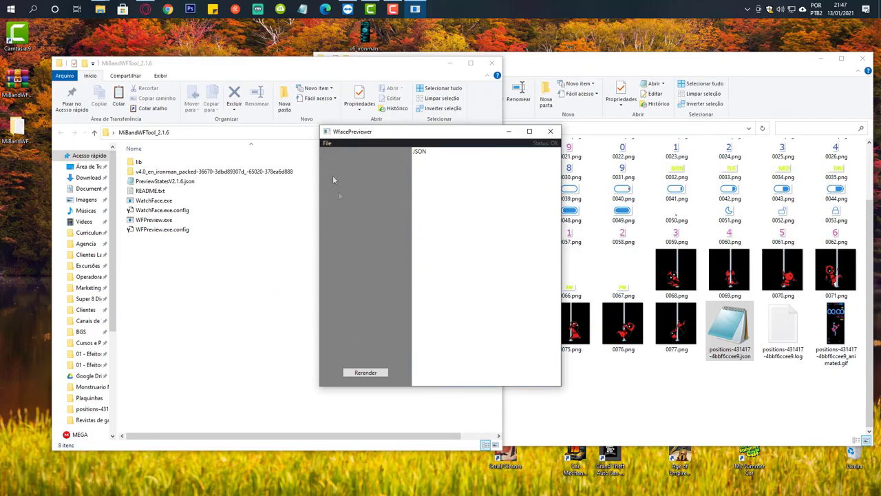
click(327, 145)
click(338, 158)
click(466, 238)
double_click(466, 237)
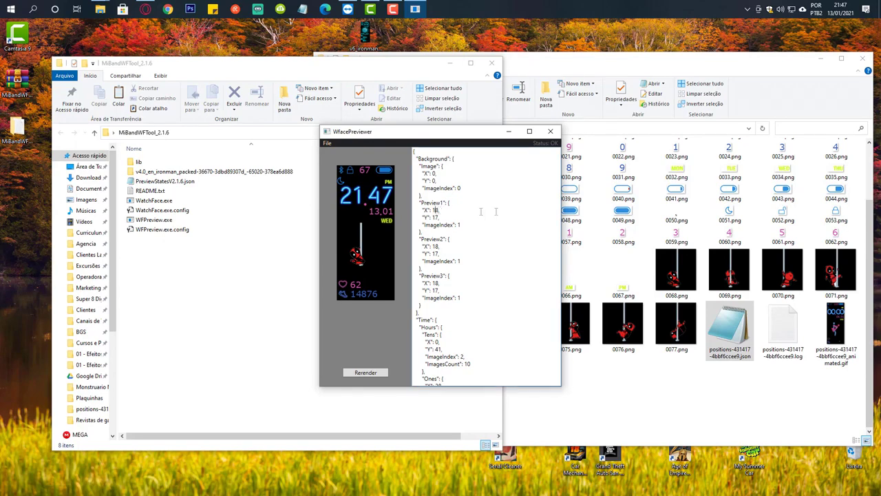
Try a Y value of 58 for the Hours Tens digit, rerender the preview, and close the previewer without saving
scroll(502, 217, down, 2)
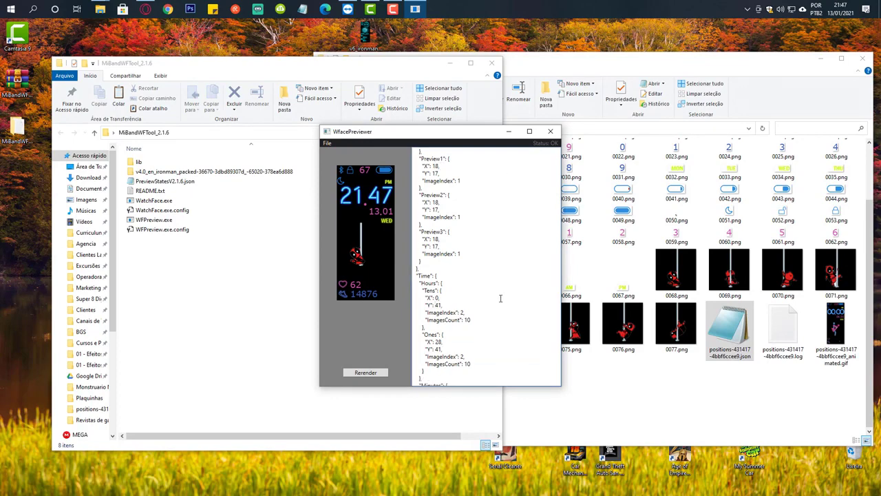
key(shift+Right)
key(shift+Right)
text(58)
click(364, 374)
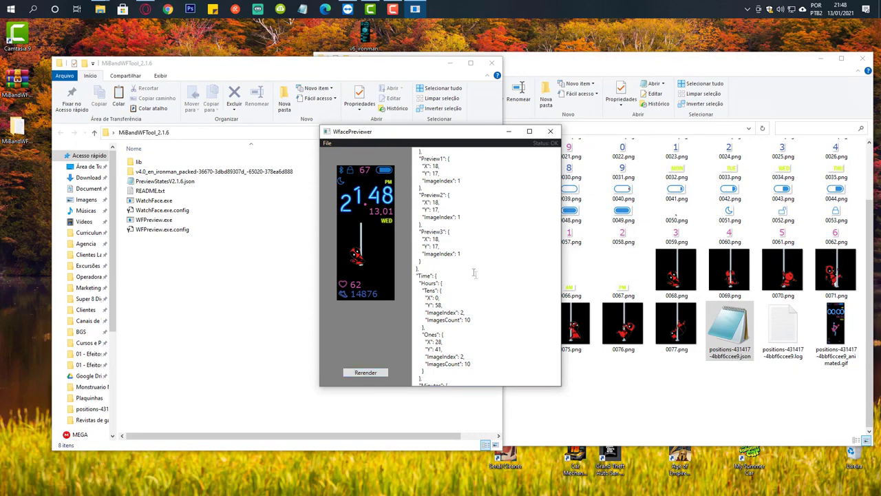
click(327, 142)
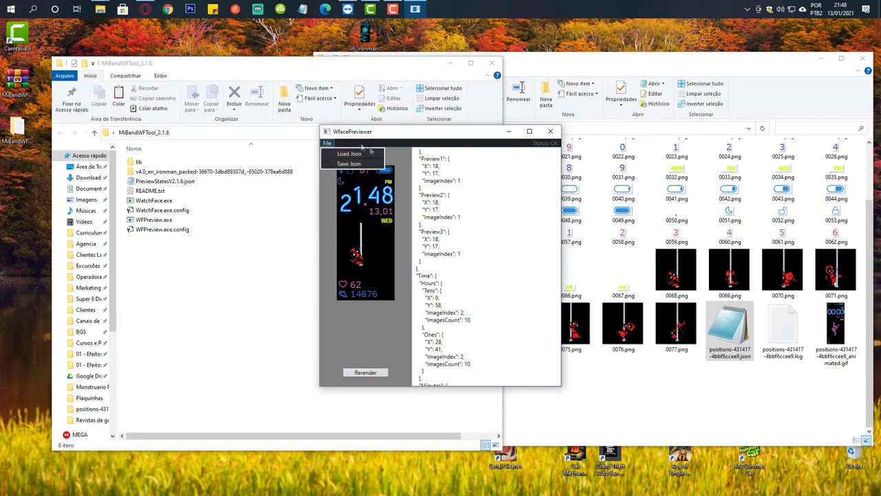
click(369, 335)
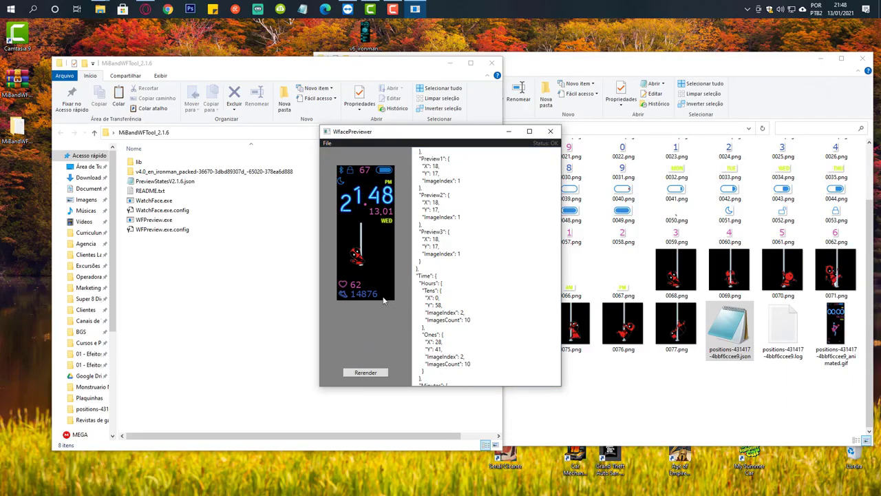
click(551, 130)
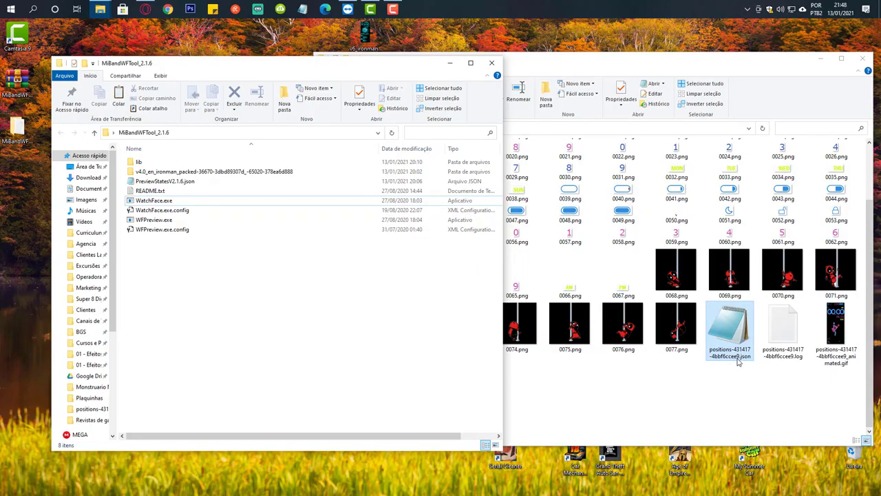
Pack the watch face by opening positions-431417-4bbf6ccee9.json with WatchFace.exe
drag(731, 326, 221, 275)
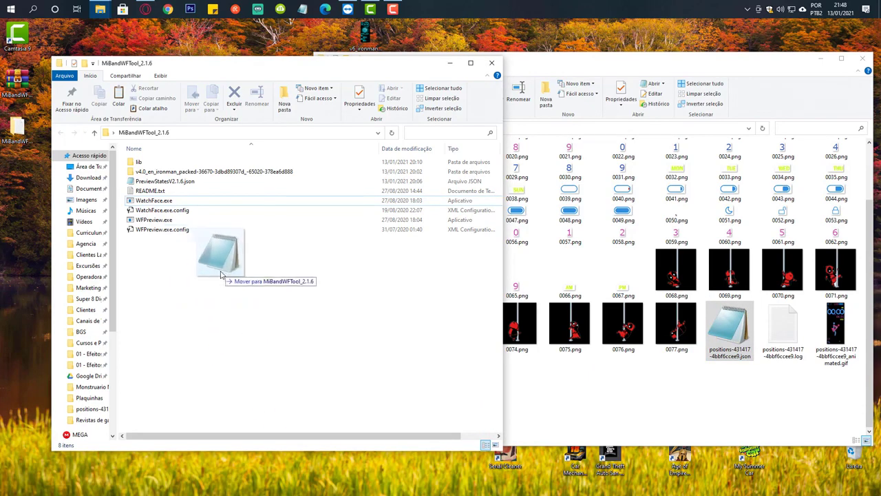
drag(221, 276, 191, 202)
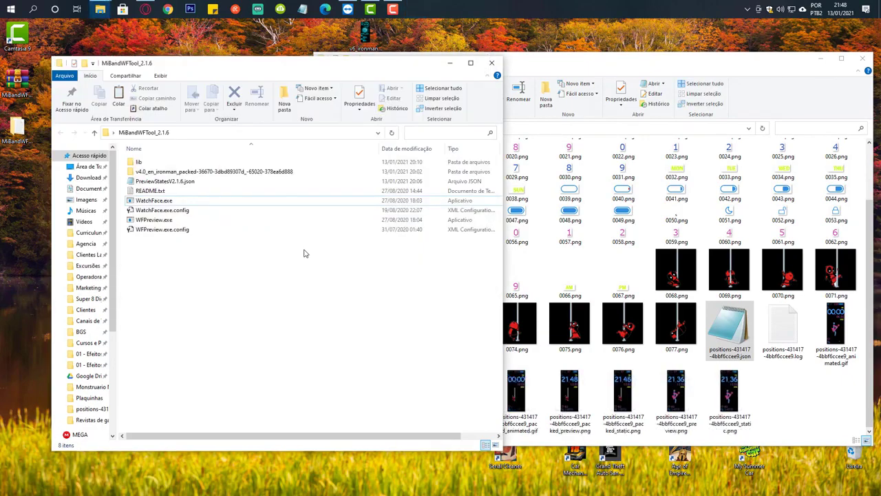
click(176, 200)
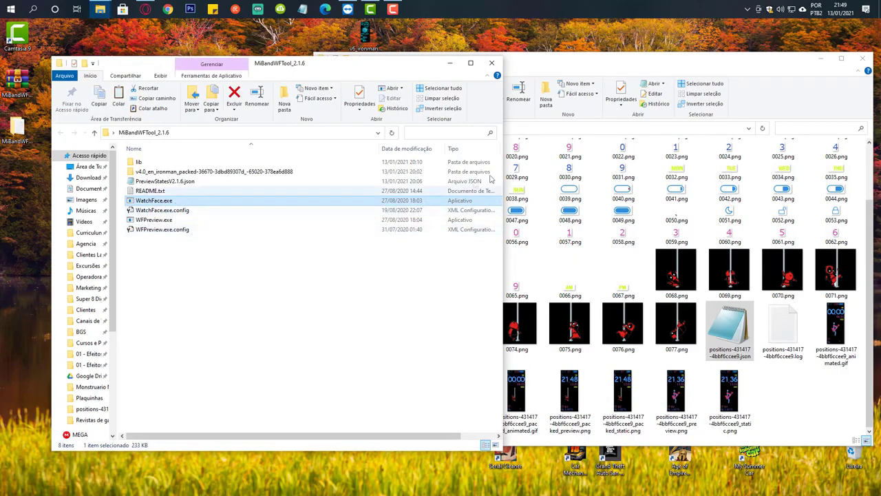
Rename the newly packed .bin file in the positions folder to Dead-Pool-PTBr.bin
click(617, 65)
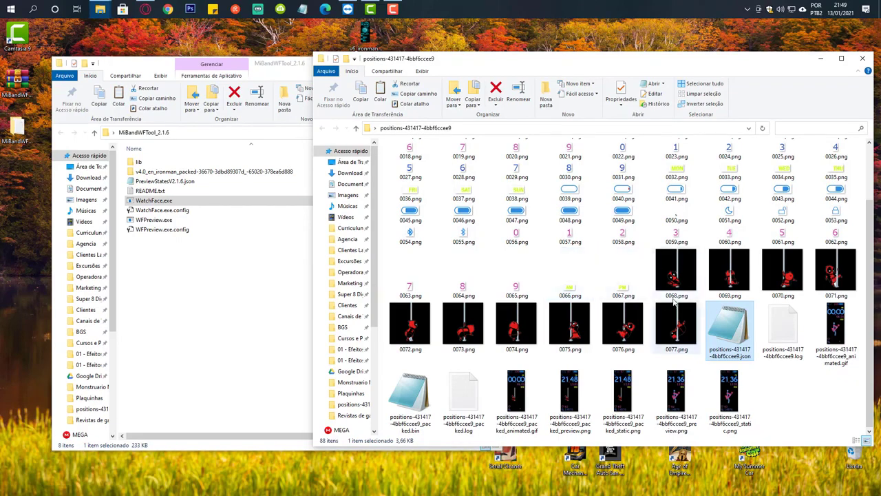
click(411, 413)
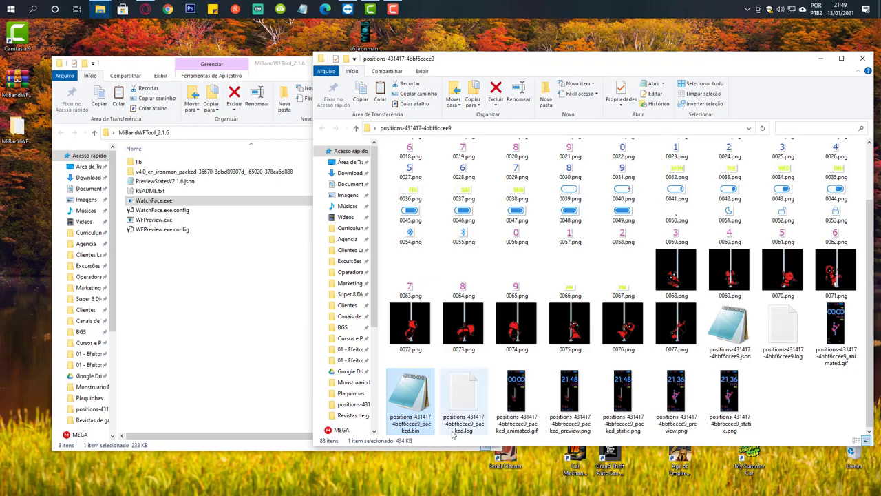
key(F2)
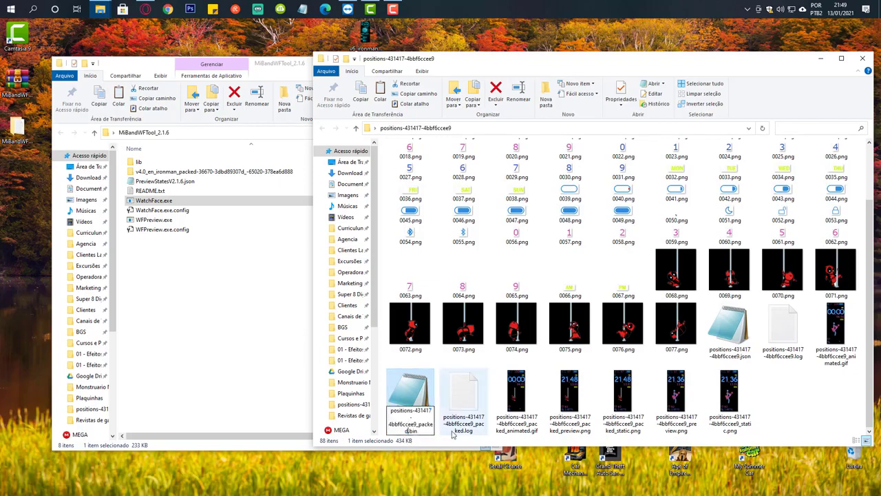
key(ctrl+shift+Left)
key(ctrl+shift+Left)
key(ctrl+shift+Left)
key(shift+Left)
key(shift+Left)
key(shift+Left)
key(shift+Left)
key(shift+Left)
key(shift+Left)
key(shift+Left)
key(shift+Left)
key(shift+Left)
text(Dead Po)
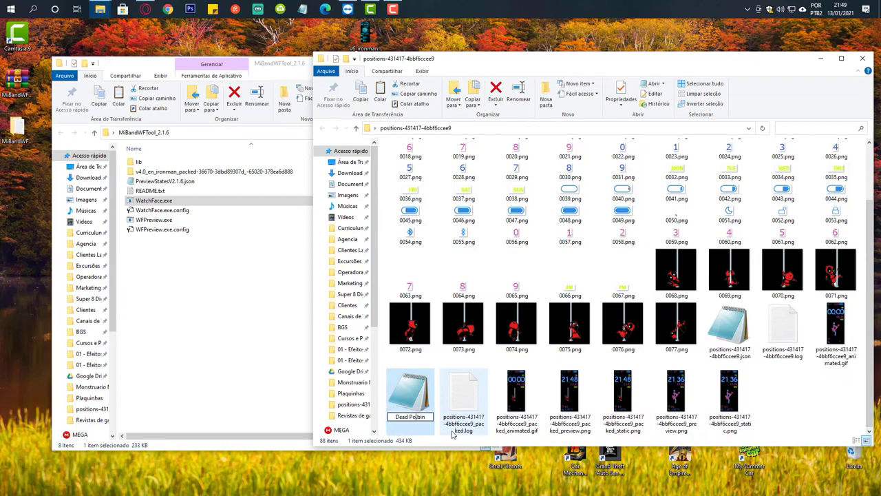
text(ol)
key(BackSpace)
text(-)
key(Right)
key(Right)
key(Right)
key(Right)
key(Right)
key(BackSpace)
text(-PTB.)
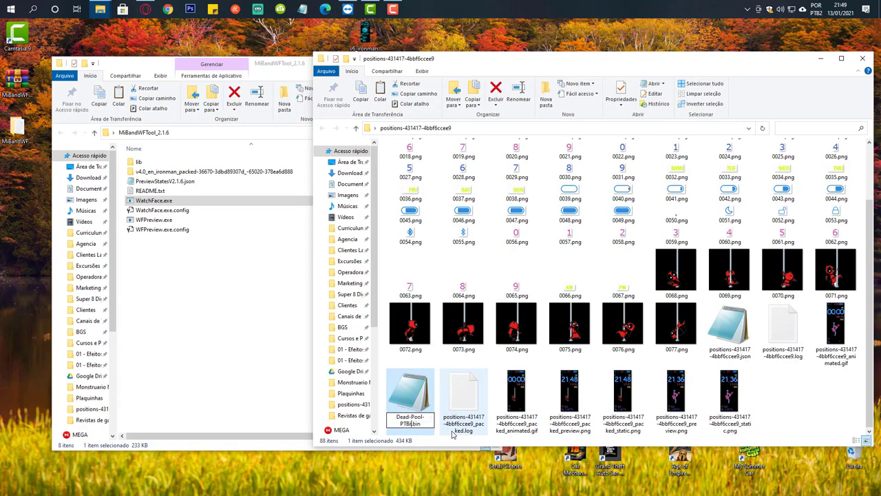
key(Return)
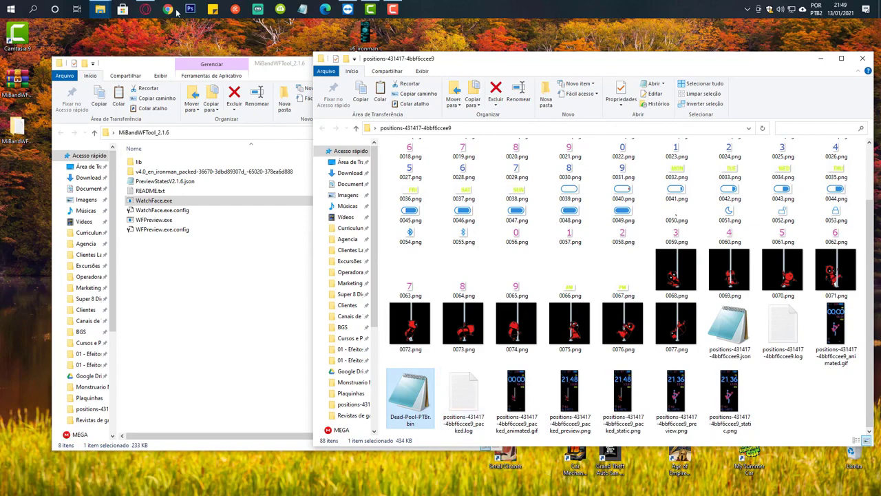
Switch to Opera and open the new watch face upload page on amazfitwatchfaces.com
mouse_move(146, 11)
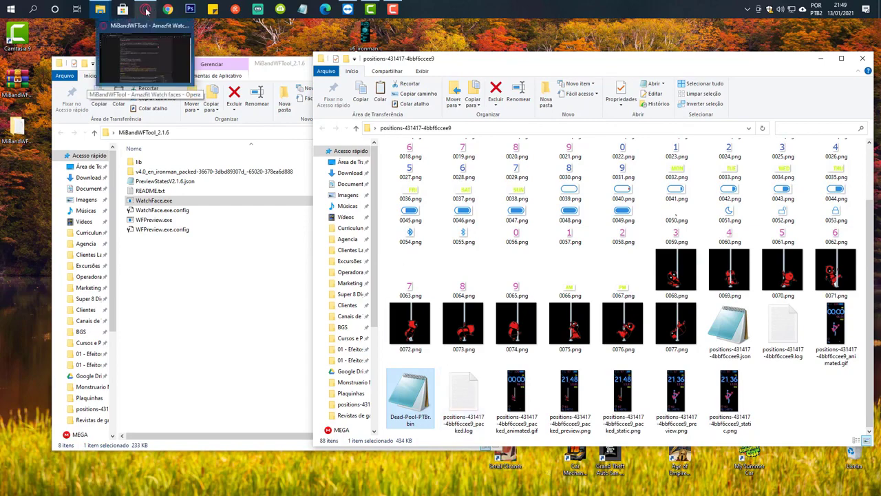
click(146, 11)
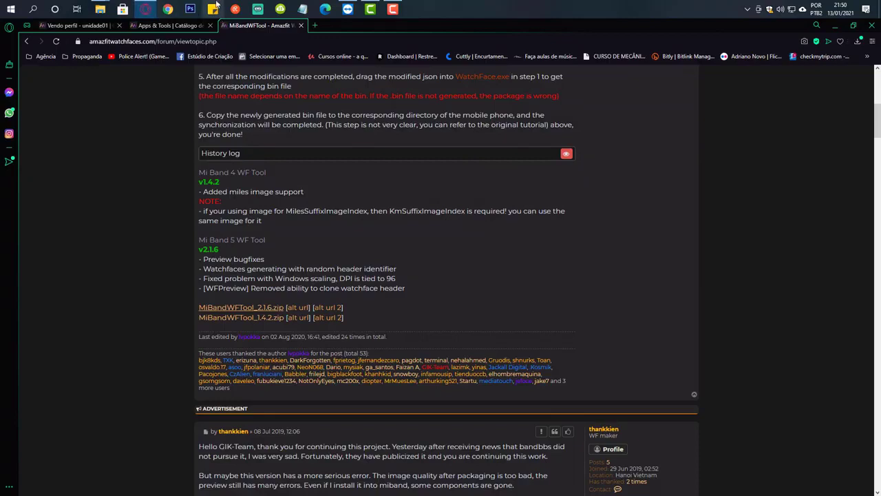
scroll(608, 386, up, 6)
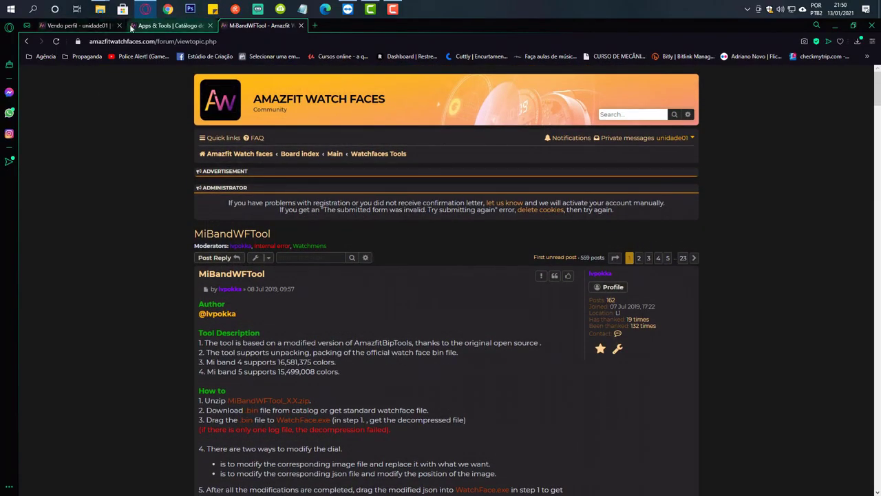
click(91, 26)
click(57, 97)
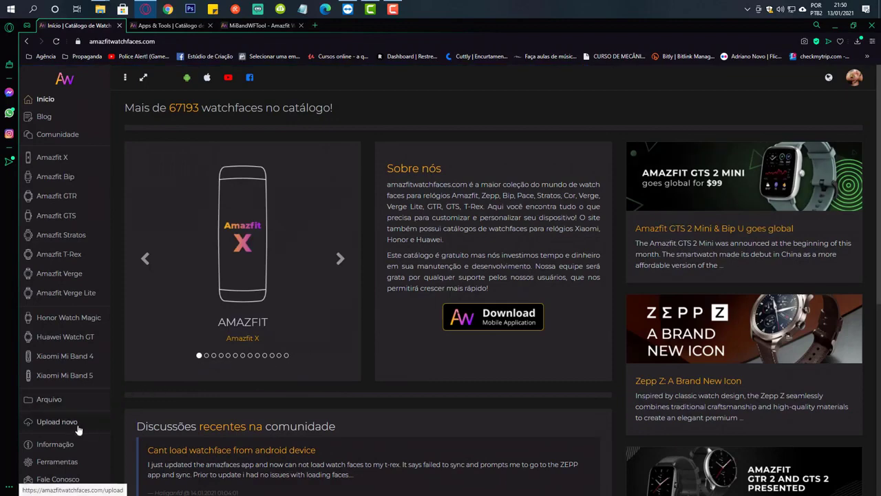
click(57, 421)
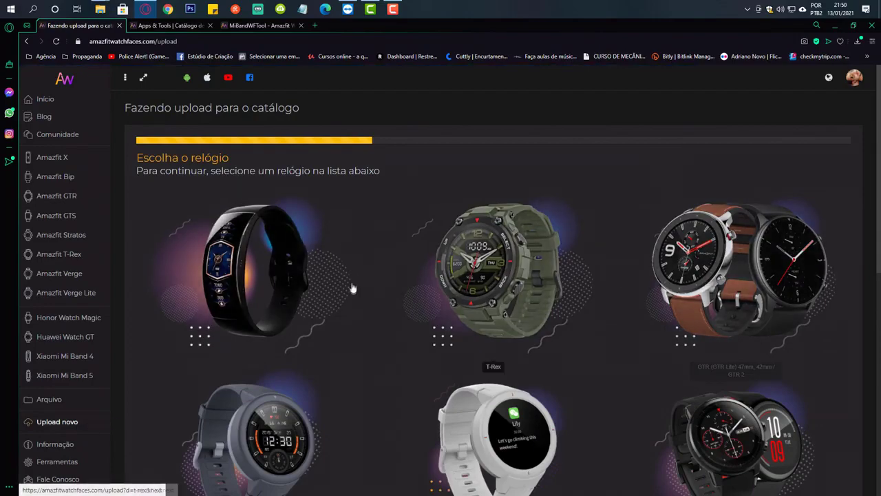
Choose Xiaomi Mi Band 5 as the upload device and agree to the upload terms
scroll(629, 299, down, 1)
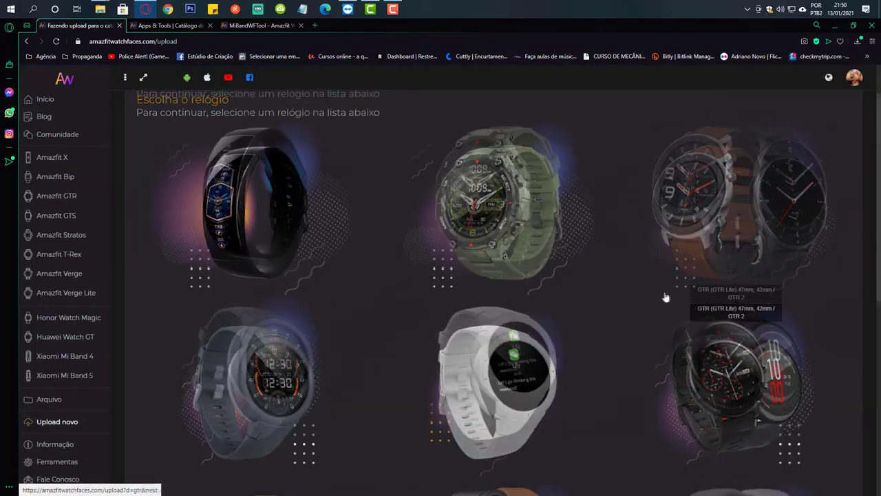
scroll(630, 298, down, 5)
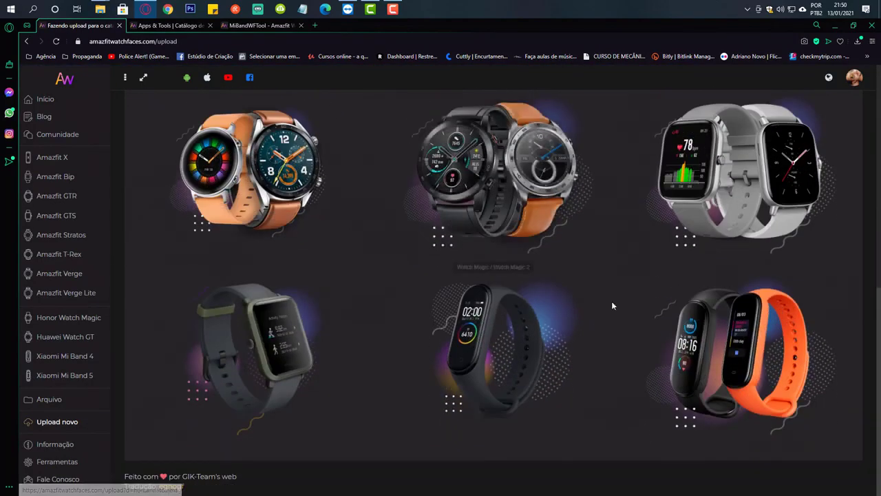
click(726, 354)
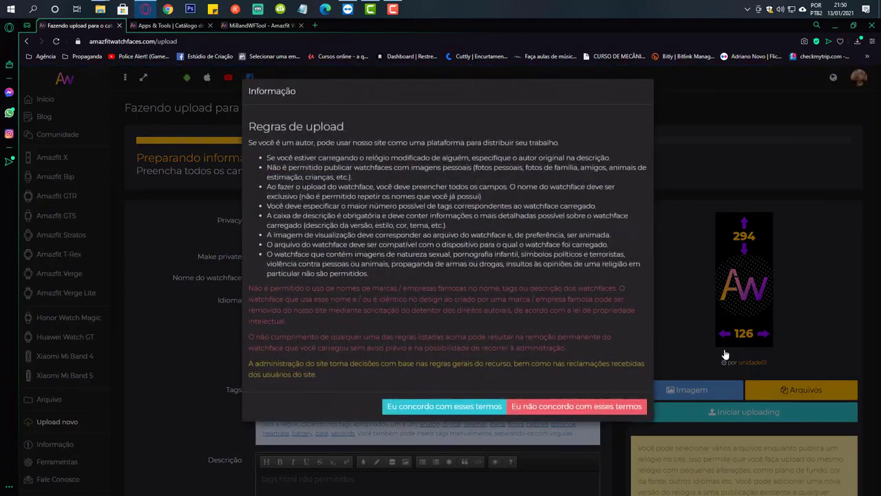
click(434, 410)
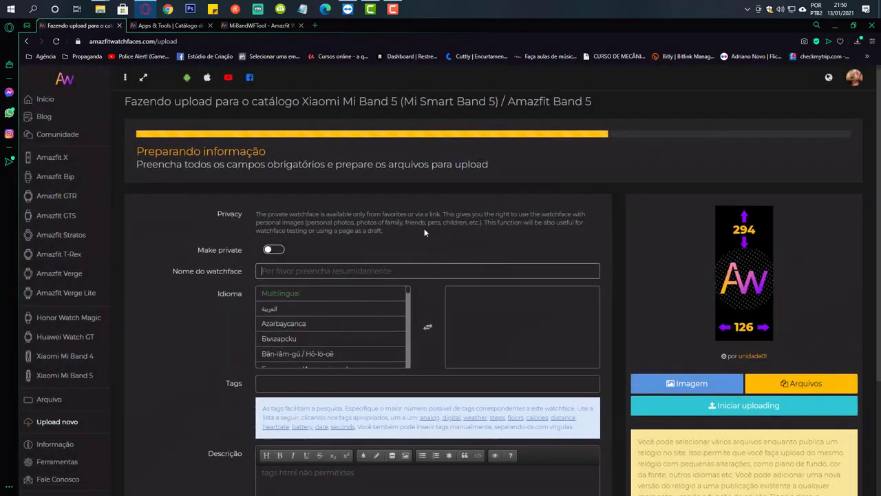
Name the watch face Deadpool and add Português as its language
scroll(424, 231, down, 1)
text(De)
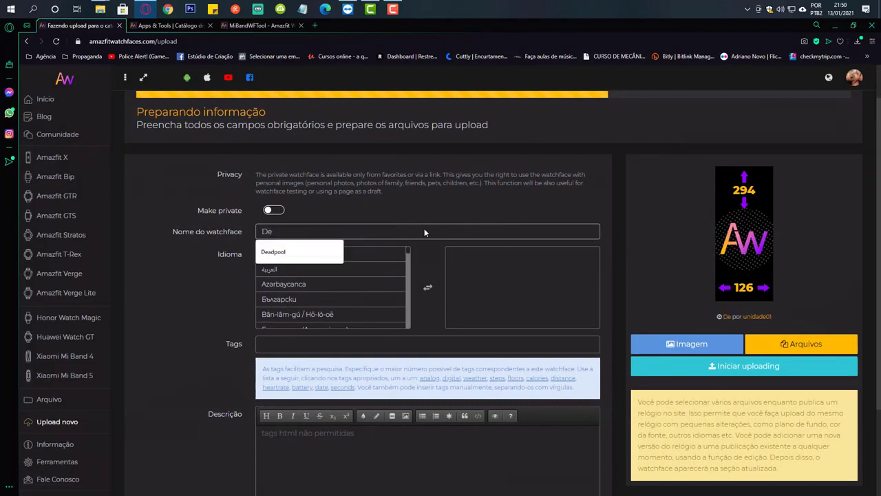
click(340, 251)
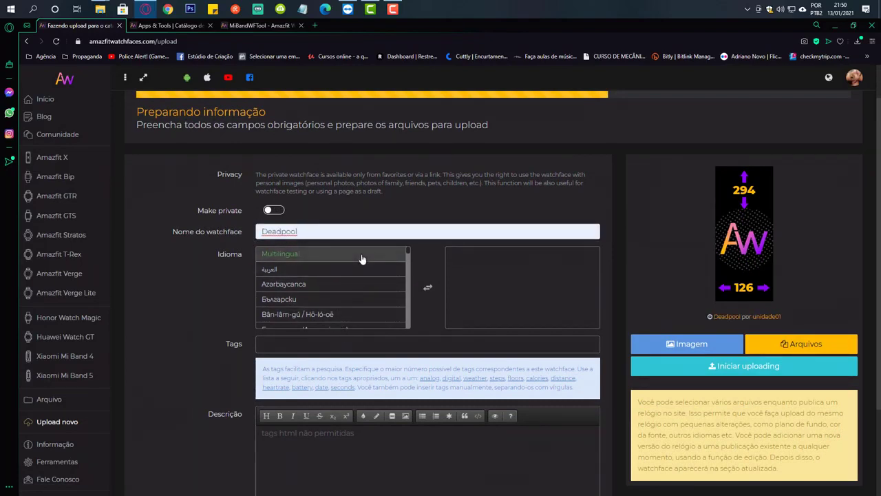
scroll(362, 258, down, 5)
scroll(363, 268, down, 10)
scroll(354, 279, down, 4)
click(336, 278)
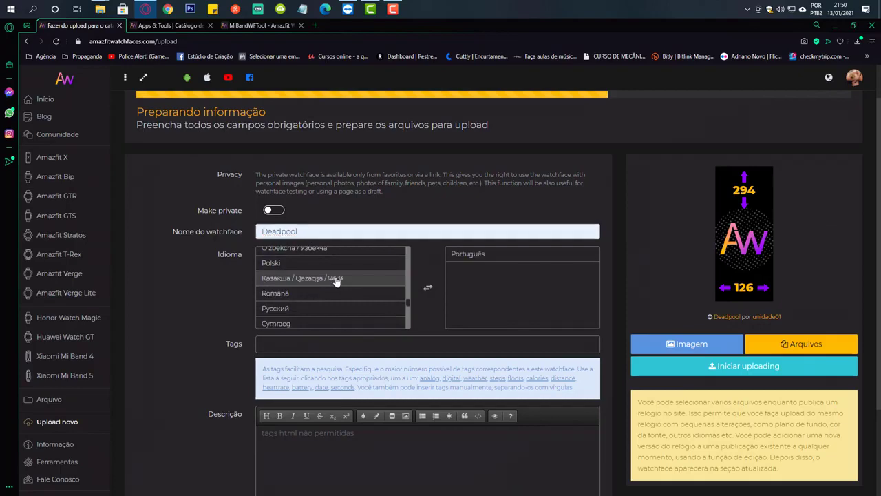
Enter the description "Whatch face animada do dead poll feita no tutorial do canal Jogo Online Não Tem pausa"
scroll(413, 297, down, 1)
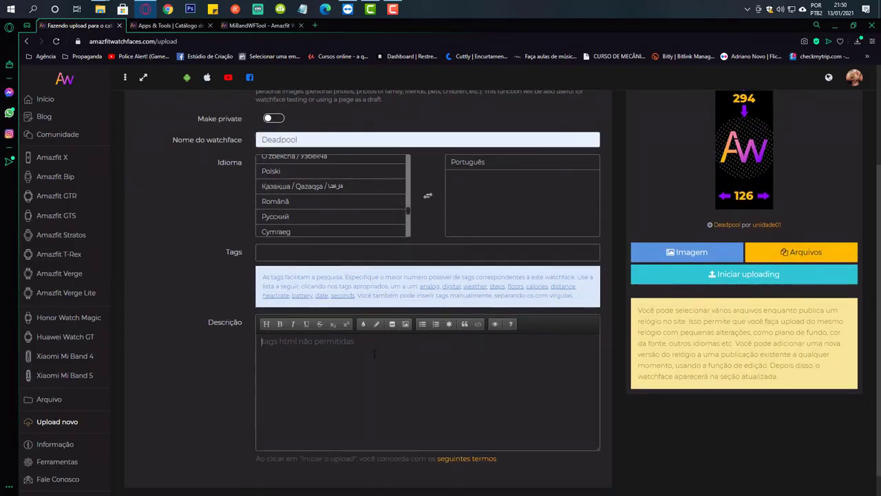
click(374, 354)
text(Wath)
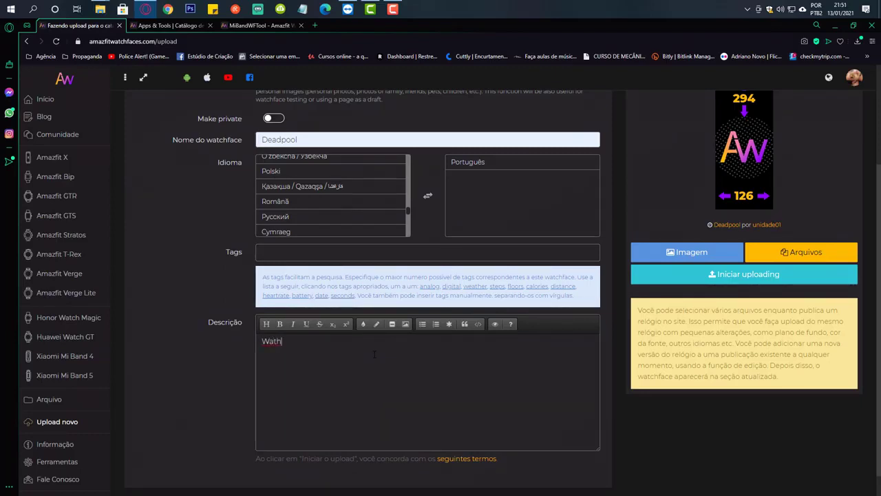
text(hatch face animada do dead p)
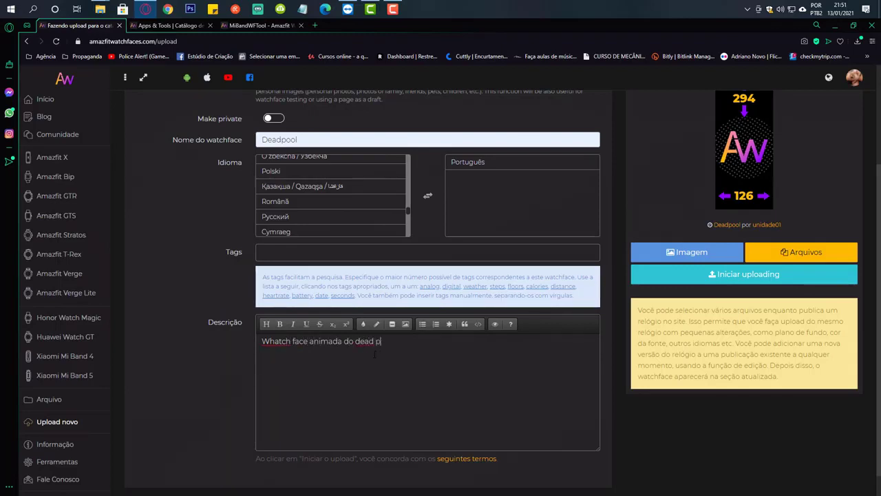
text(oll feita no tutorial do canal)
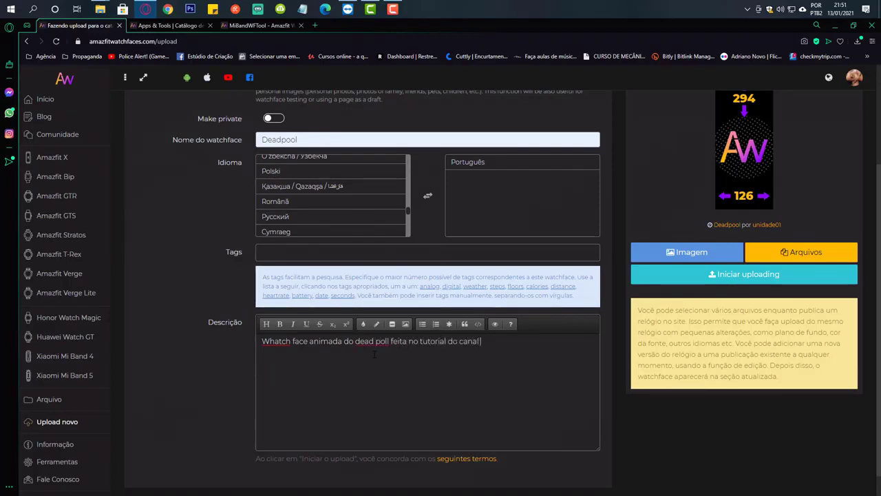
text( Jogo Online Não Tem pausa)
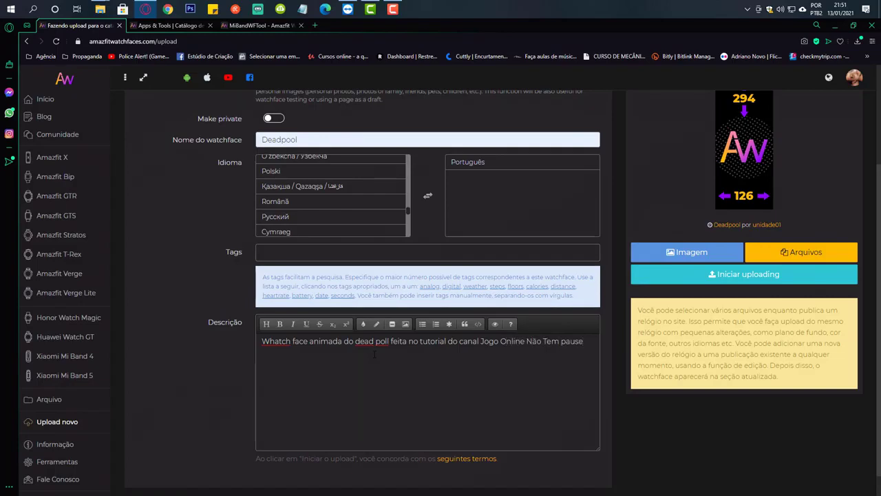
Add the tags Dead Pool, Portugues, Brasil and Jogo Online Não Tem Pausa to the watch face
scroll(374, 354, up, 1)
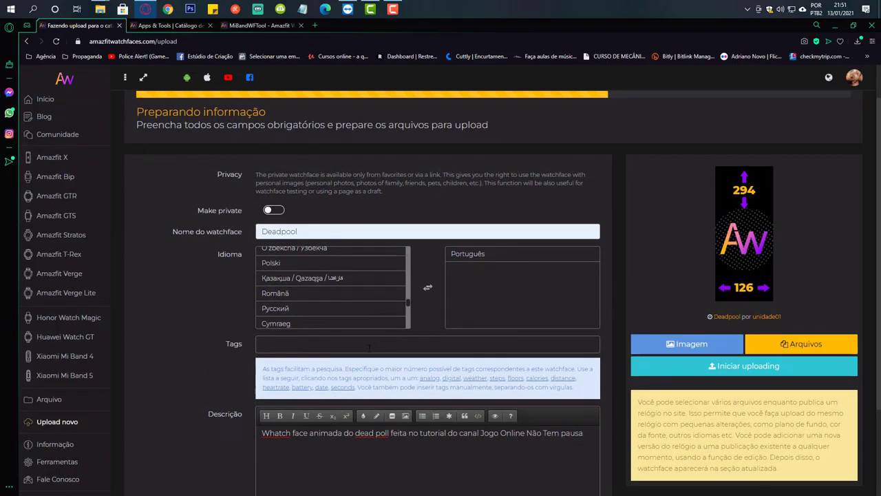
text(Dead Pool)
key(Return)
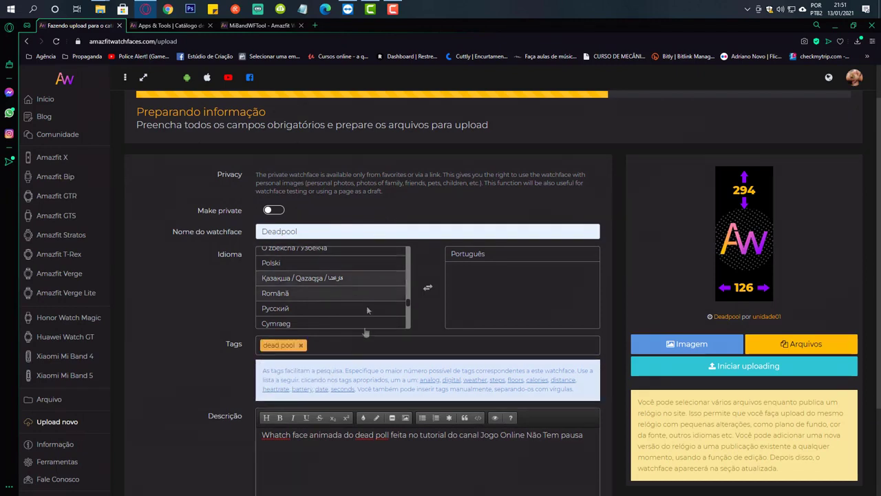
text(Portugues)
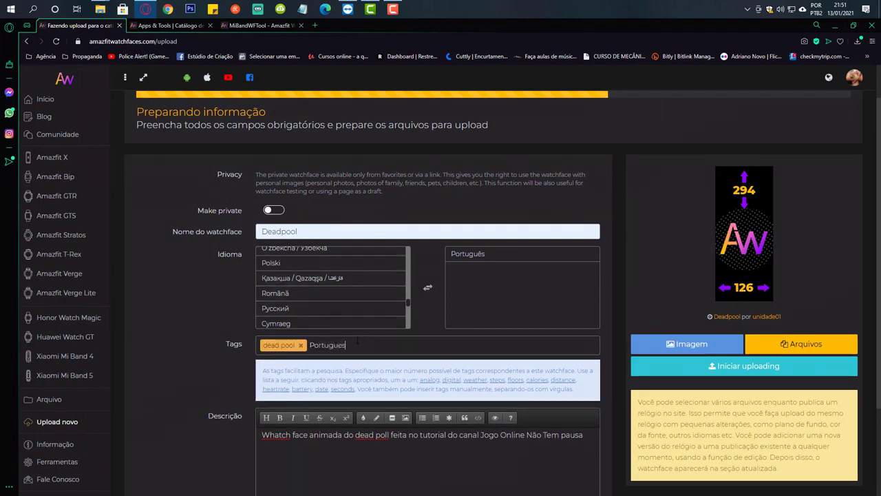
key(Return)
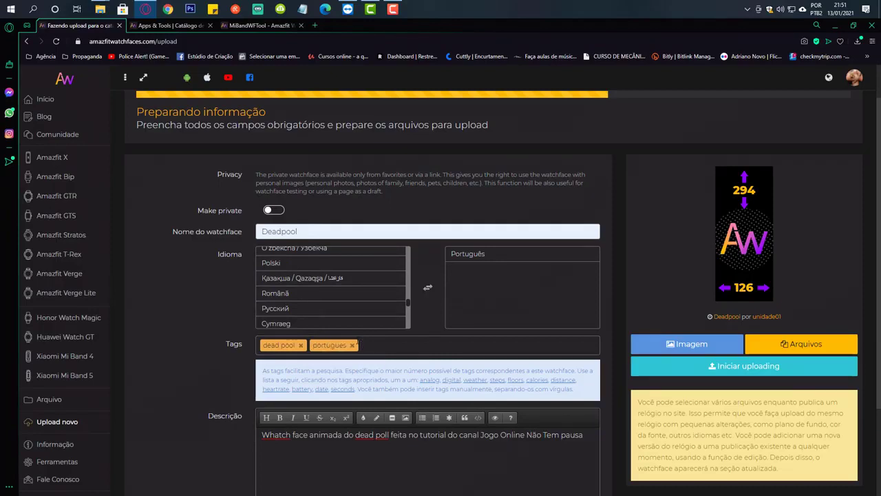
text(Brasil)
key(Return)
text(Jogo Online Não)
text( Tem Paus)
text(a)
key(Return)
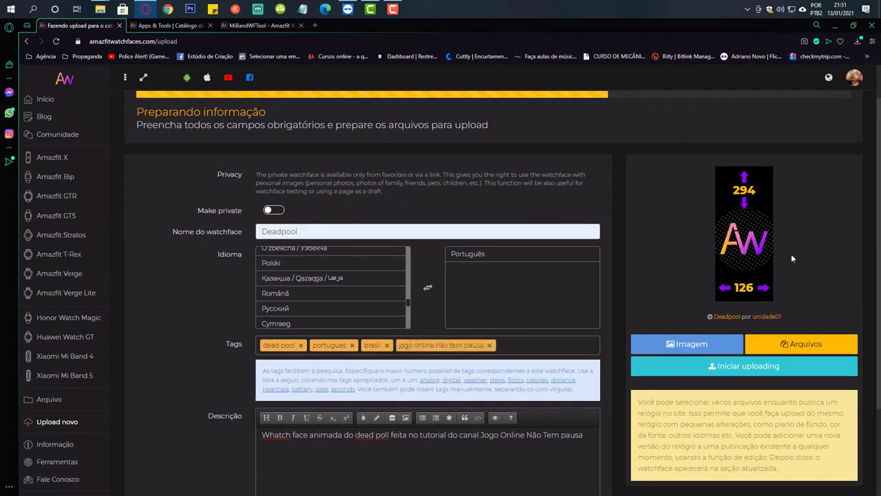
Set the preview image to positions-431417-4bbf6ccee9_packed_animated.gif from the positions-431417-4bbf6ccee9 folder on the desktop
click(714, 345)
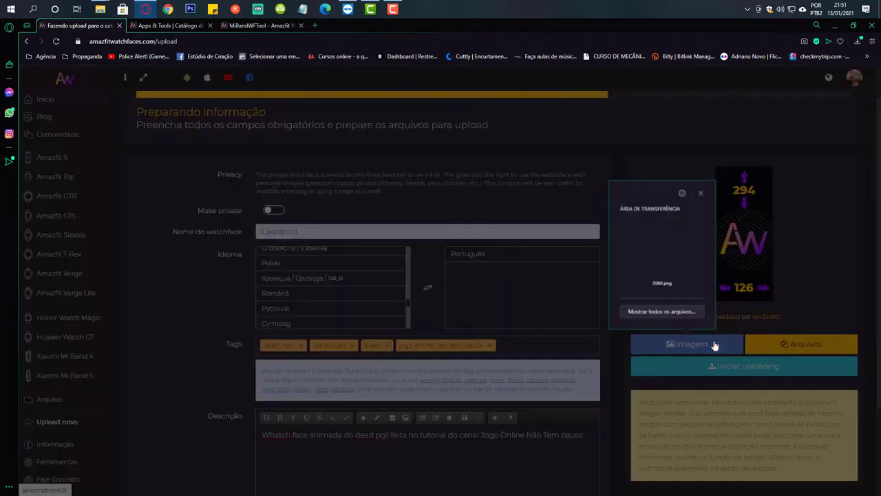
click(673, 313)
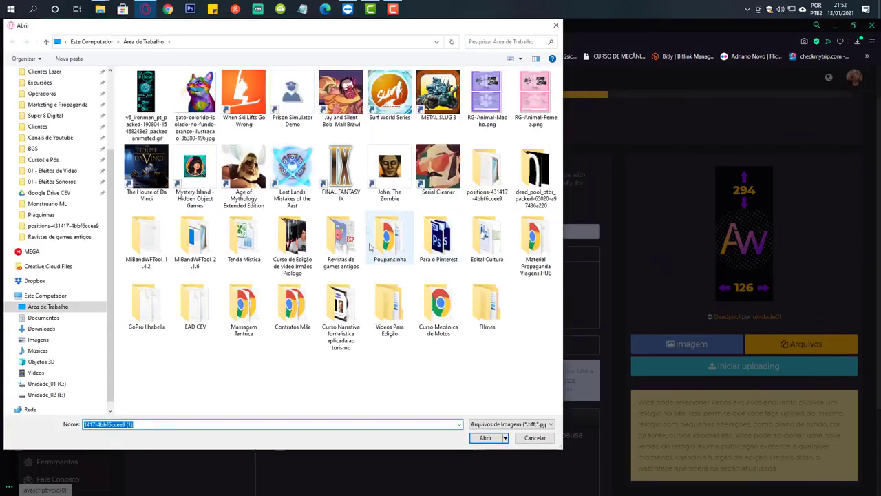
double_click(495, 175)
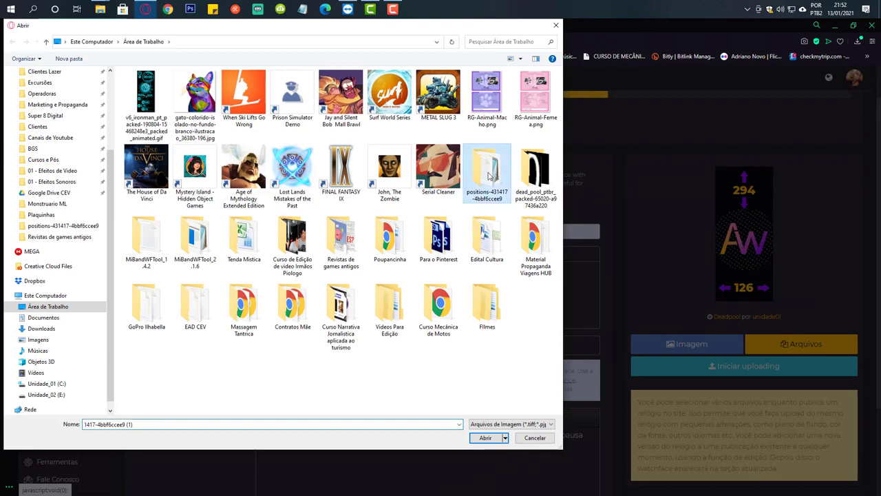
scroll(448, 256, down, 5)
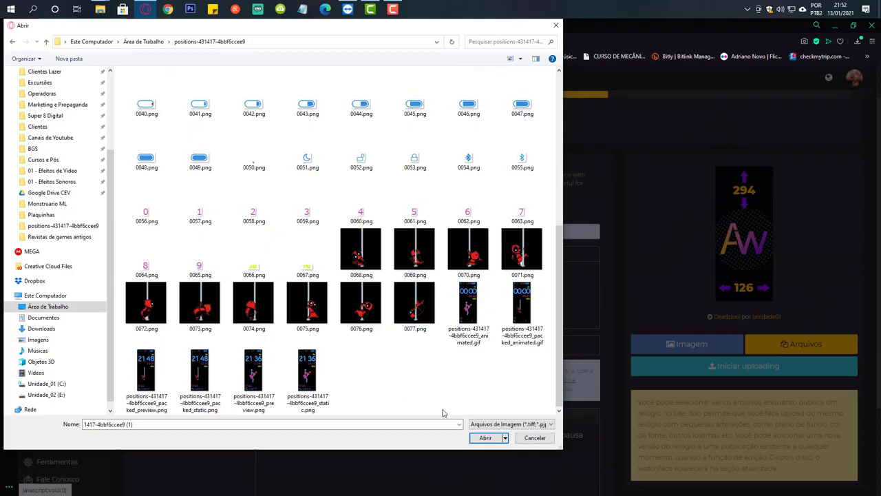
click(525, 314)
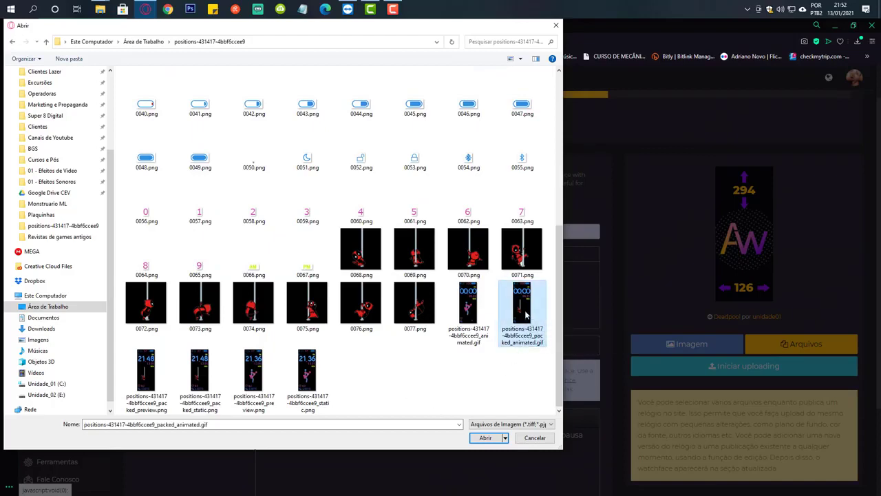
click(493, 439)
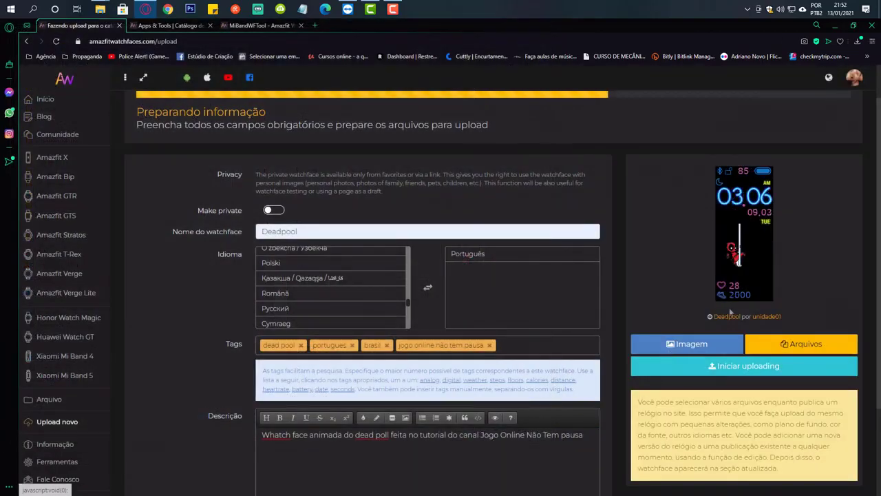
Attach Dead-Pool-PTBr.bin as the watch face file and upload the watch face to the catalog
click(792, 346)
click(794, 308)
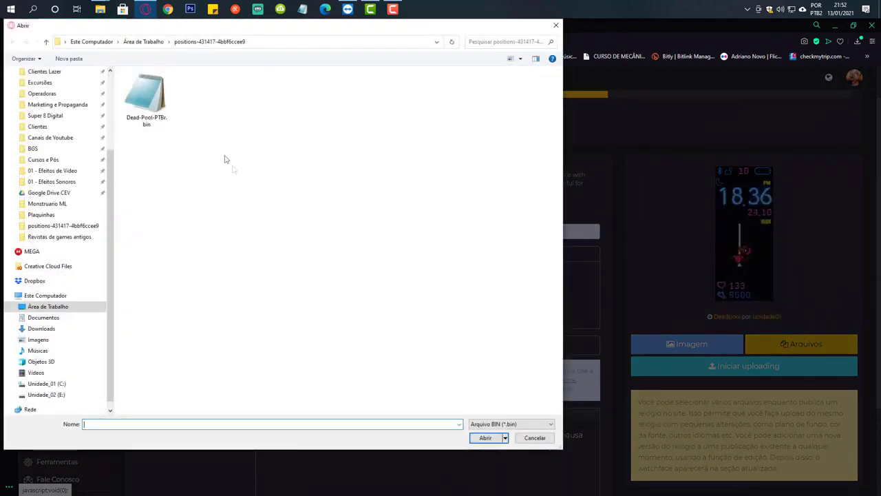
double_click(147, 100)
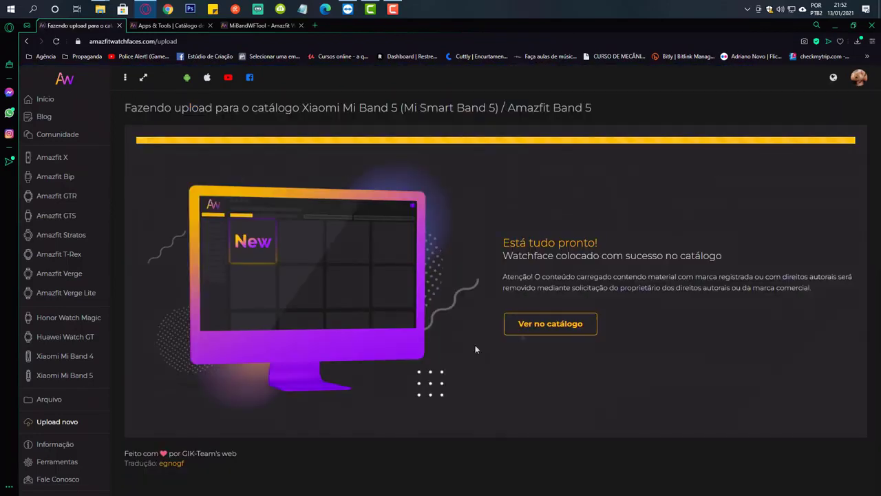
Open the published Deadpool watch face in the catalog and select its page address
click(558, 328)
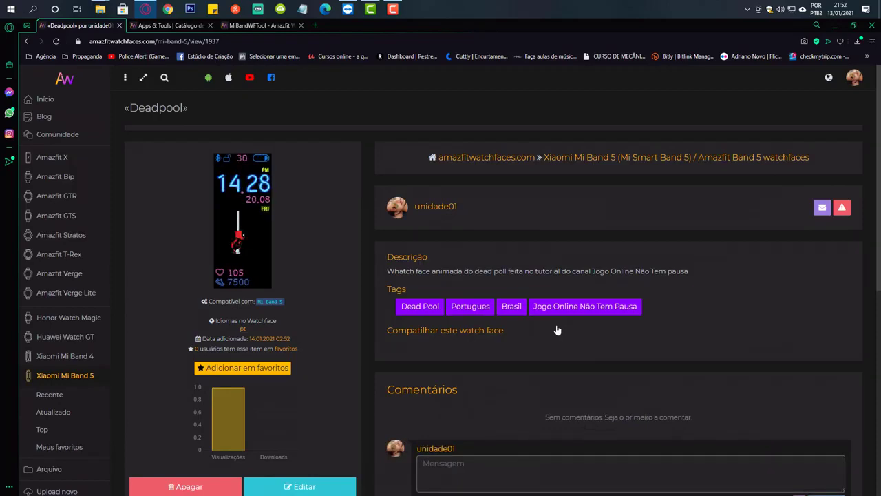
click(207, 42)
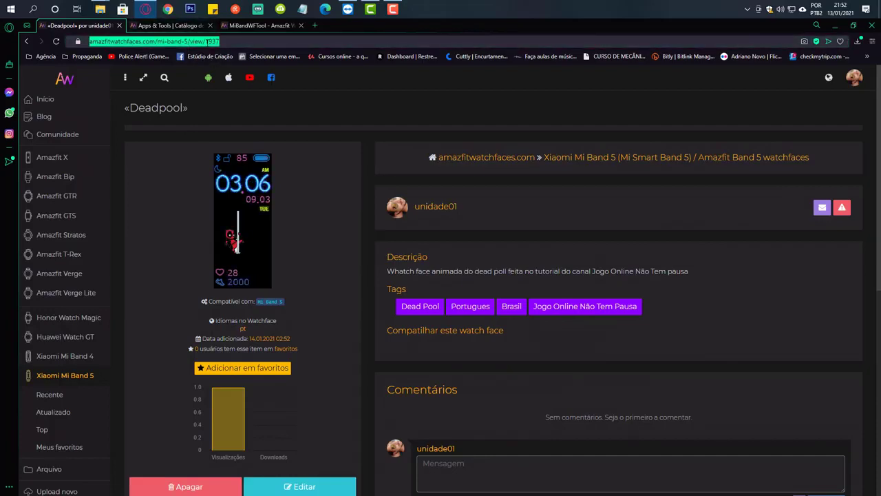